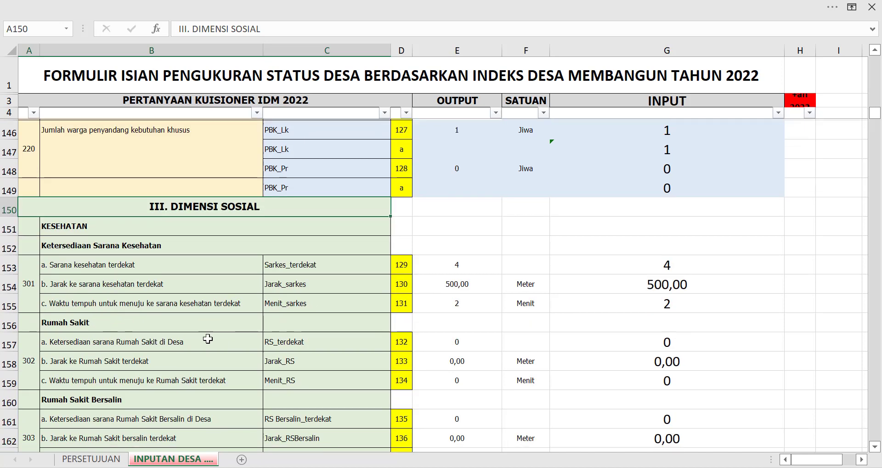
# Step: Locate question 301 under III. Dimensi Sosial, then switch to the PDF guide and read its explanation of Ketersediaan Sarana Kesehatan
pyautogui.click(66, 225)
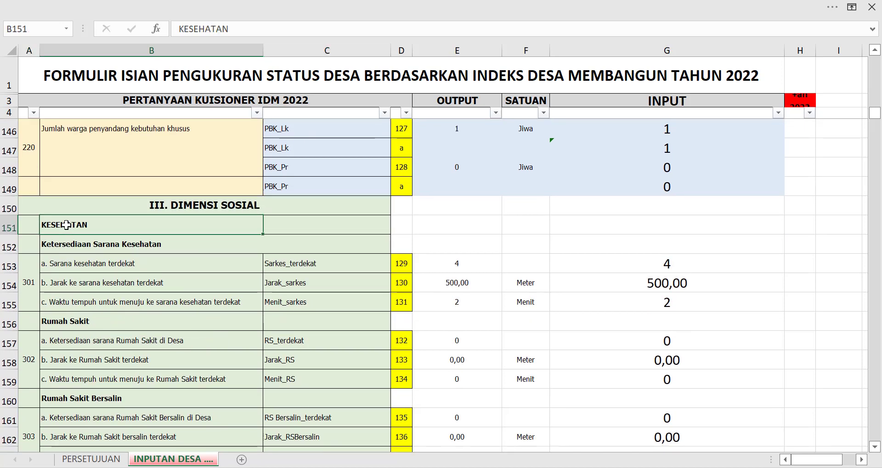
pyautogui.click(76, 244)
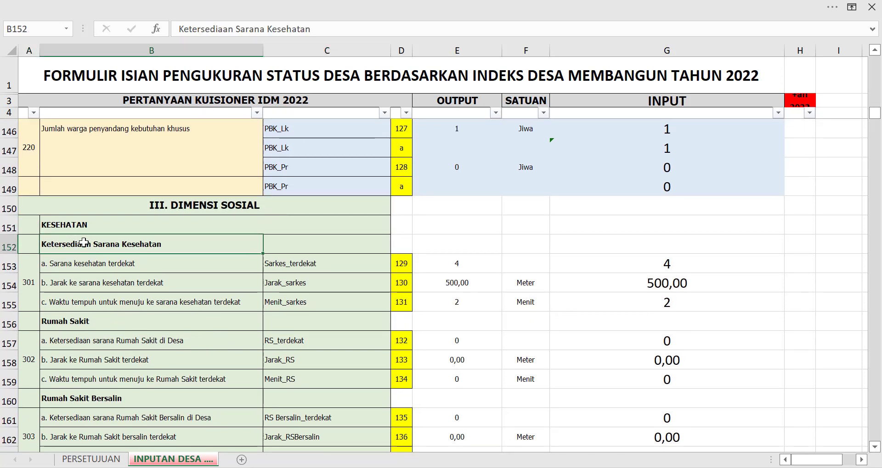
pyautogui.click(24, 298)
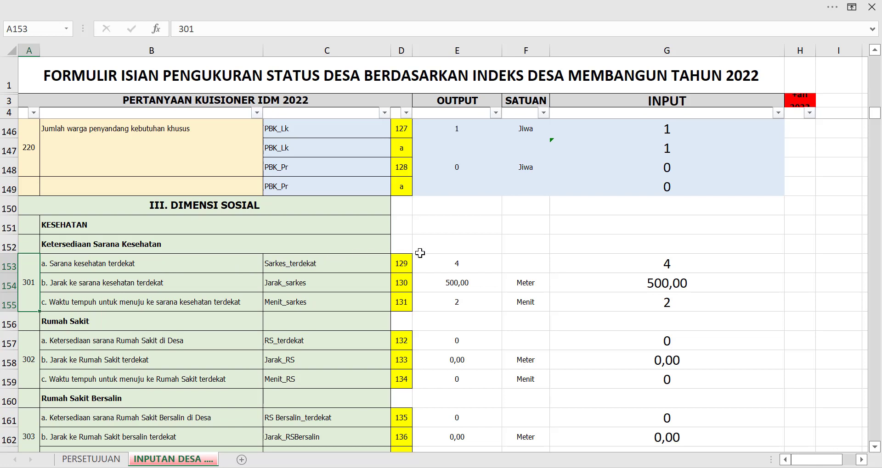
pyautogui.hotkey('alt', 'Tab')
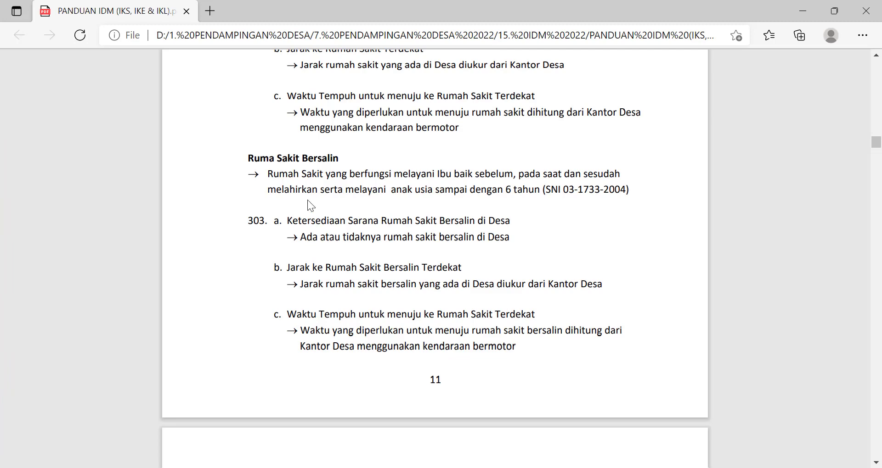
pyautogui.scroll(8, 277, 248)
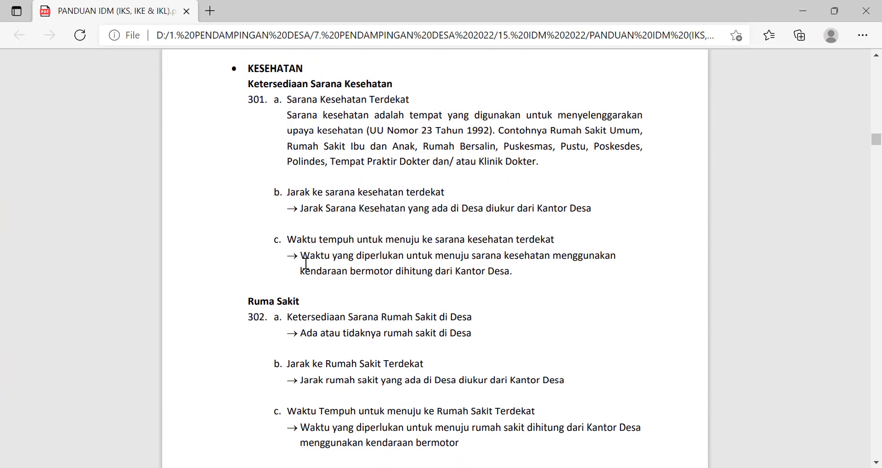
pyautogui.scroll(1, 309, 267)
pyautogui.scroll(-1, 310, 271)
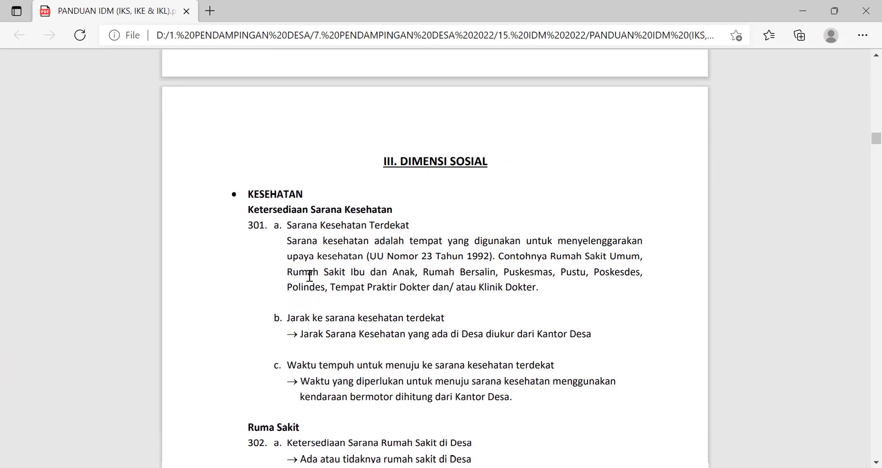
pyautogui.scroll(3, 324, 272)
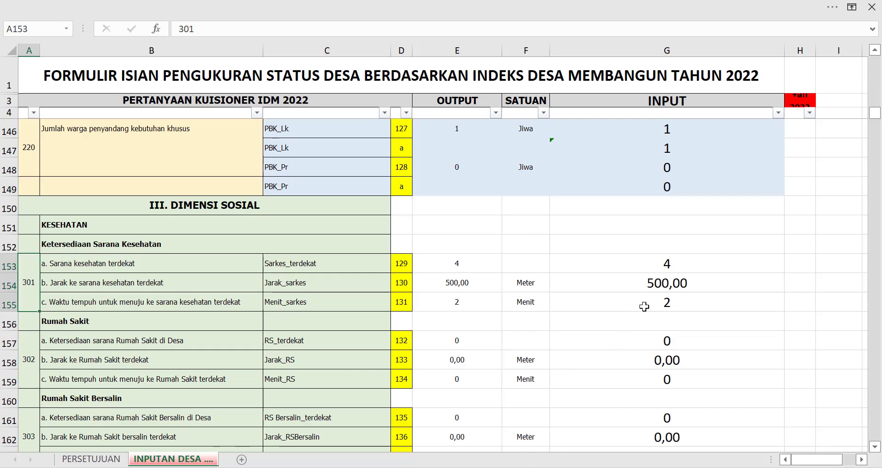
# Step: Review the nearest health facility options for 301a in the Excel form and enter 500 metres as the distance in 301b
pyautogui.click(665, 263)
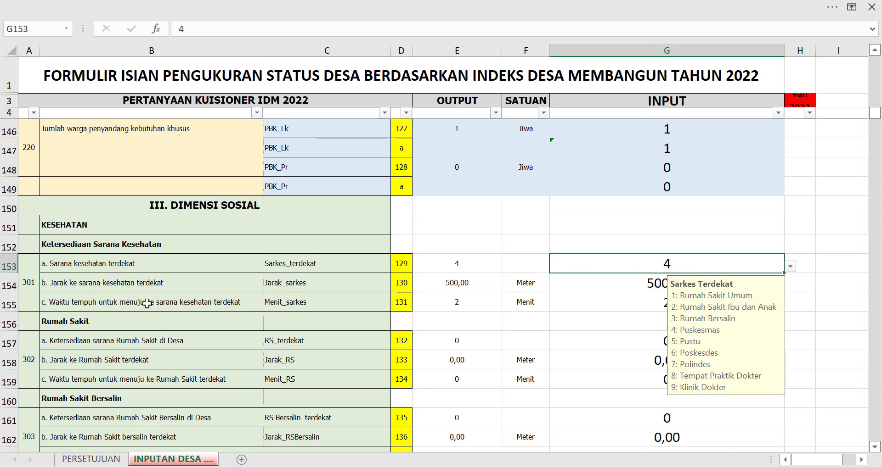
pyautogui.click(75, 287)
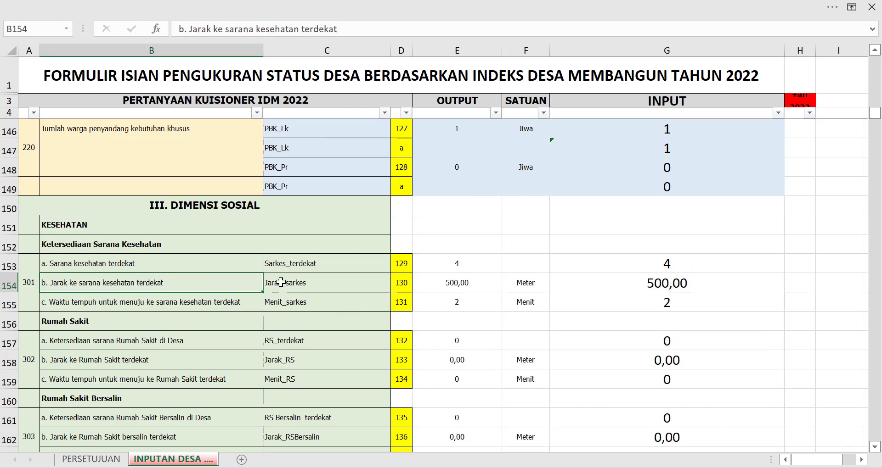
pyautogui.click(678, 264)
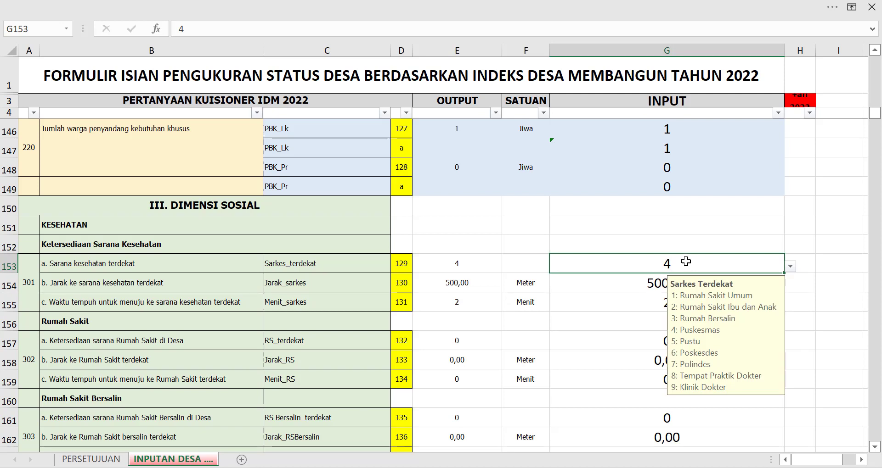
pyautogui.click(657, 282)
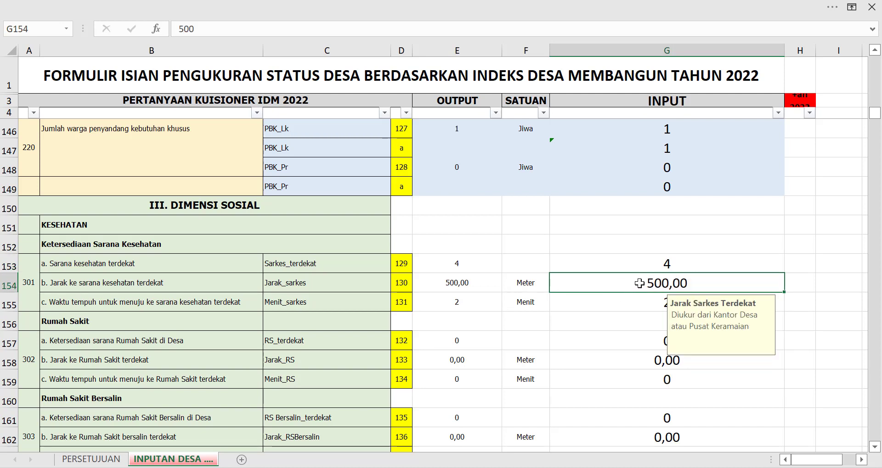
pyautogui.write('500')
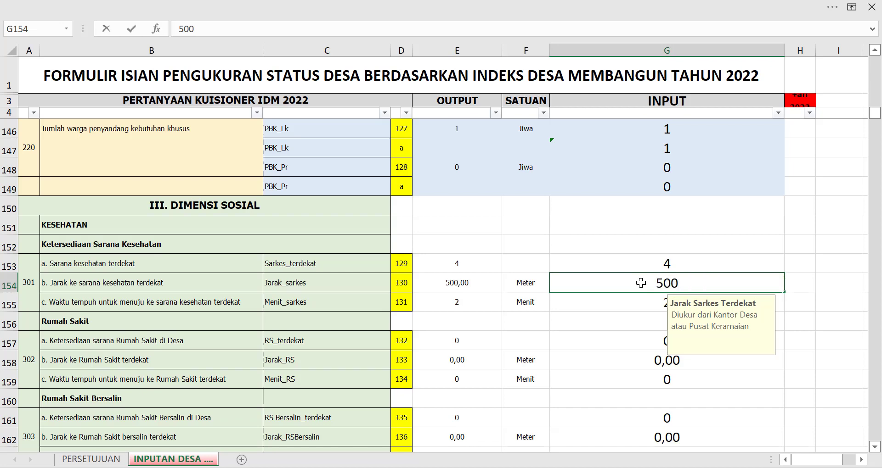
pyautogui.press('Return')
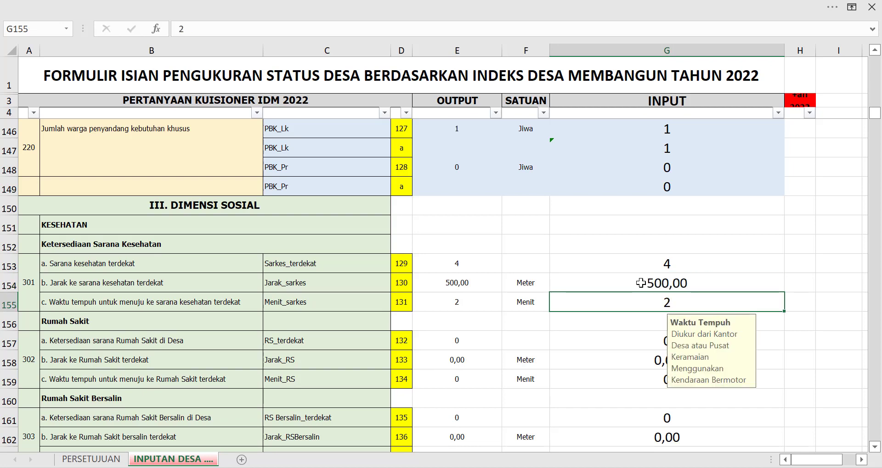
# Step: Switch to the PDF guide and read how travel time in 301c and the hospital items of question 302 are measured
pyautogui.scroll(-1, 168, 249)
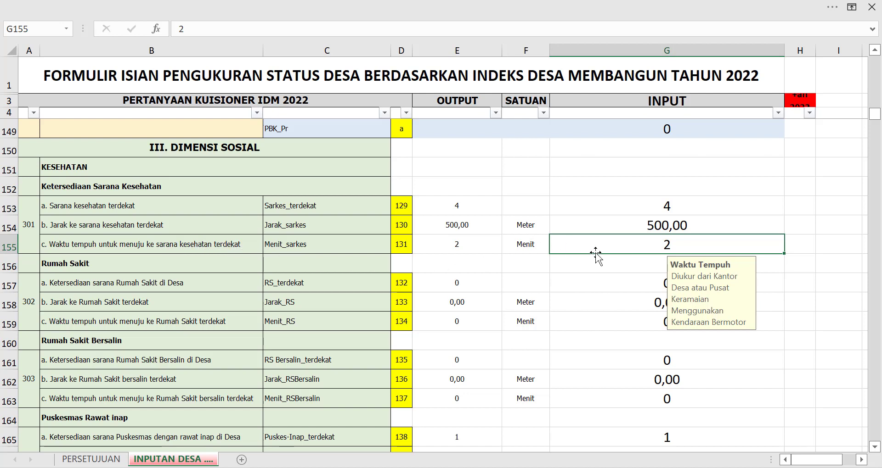
pyautogui.hotkey('alt', 'Tab')
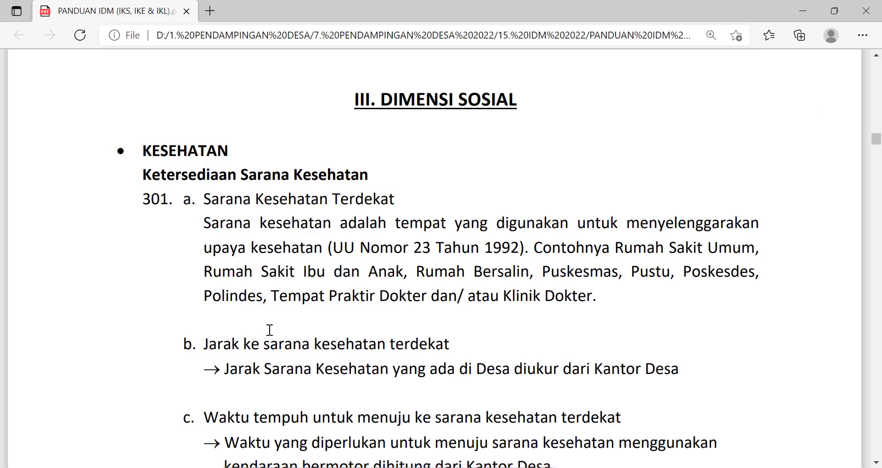
pyautogui.scroll(-4, 270, 329)
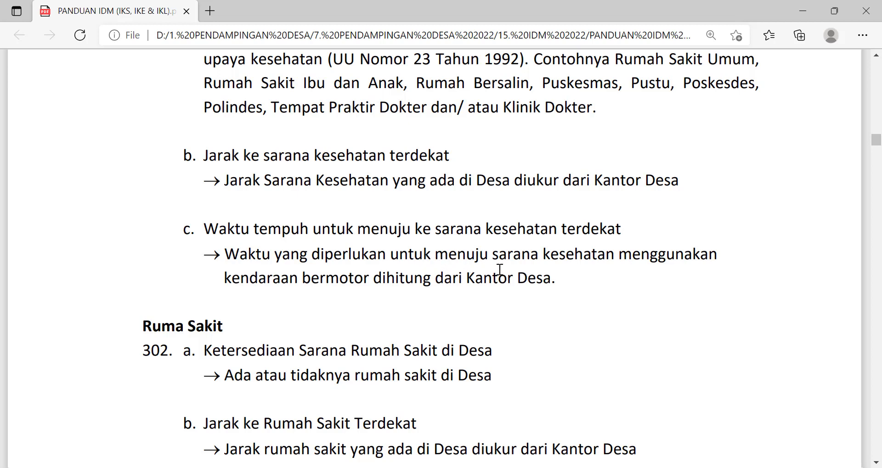
pyautogui.scroll(-1, 591, 278)
pyautogui.scroll(-1, 581, 270)
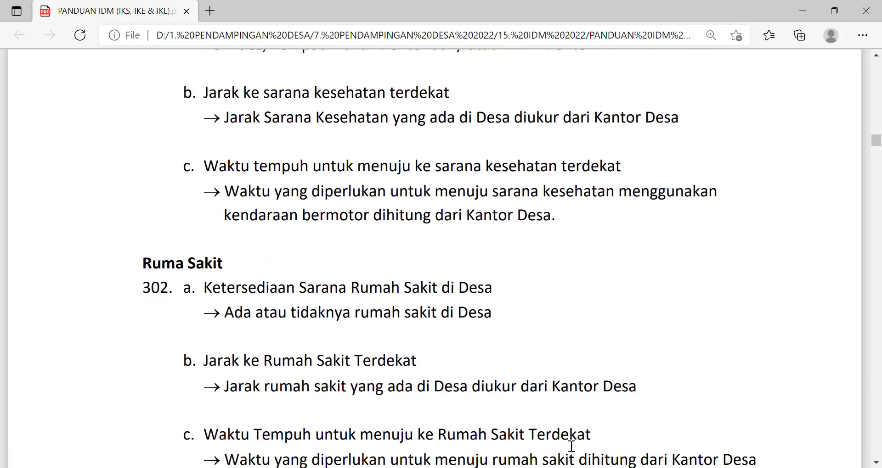
pyautogui.hotkey('alt', 'Tab')
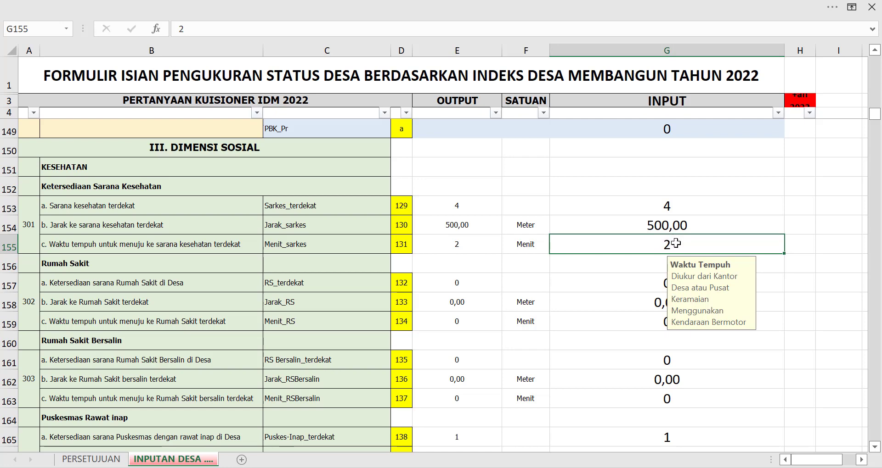
# Step: Check question 302 in the Excel form against the PDF guide and enter 3000 metres as the distance to the nearest Rumah Sakit
pyautogui.scroll(-1, 675, 243)
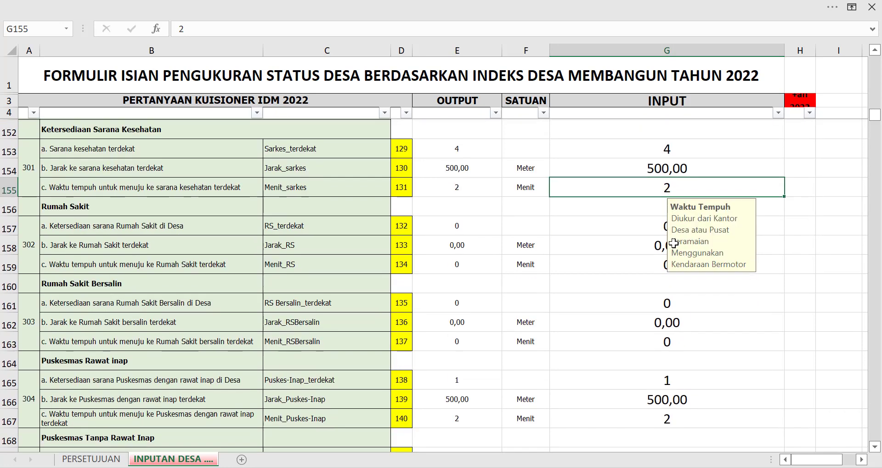
pyautogui.click(97, 202)
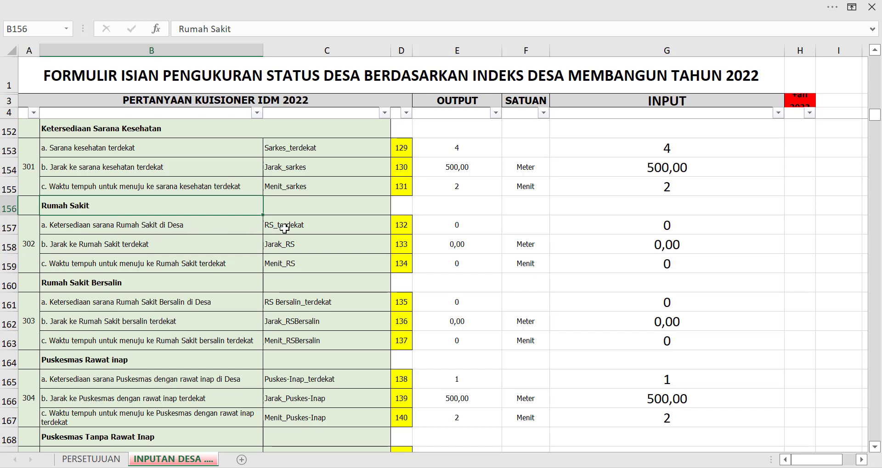
pyautogui.click(715, 225)
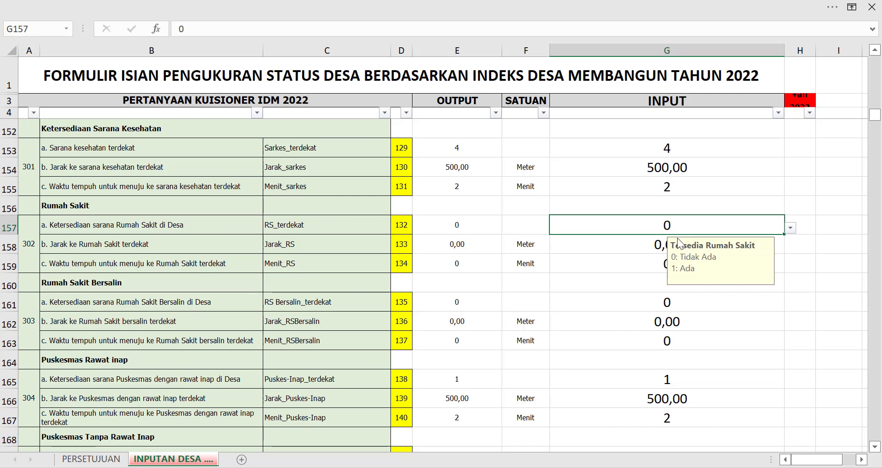
pyautogui.click(83, 244)
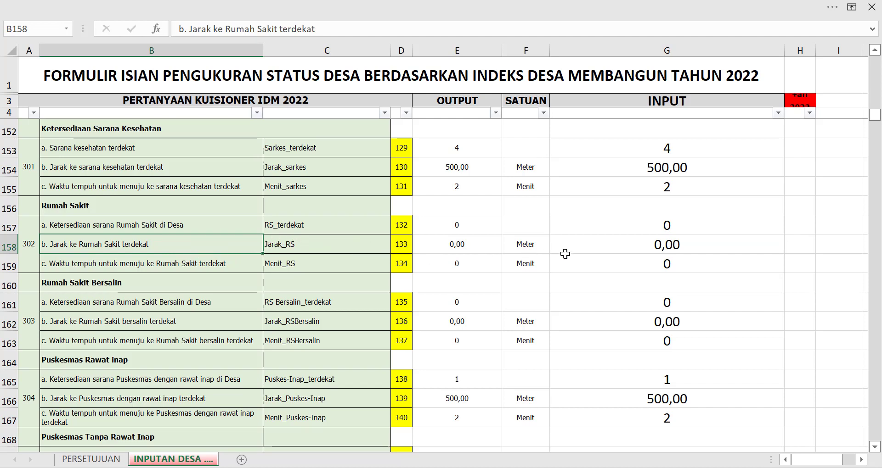
pyautogui.click(701, 246)
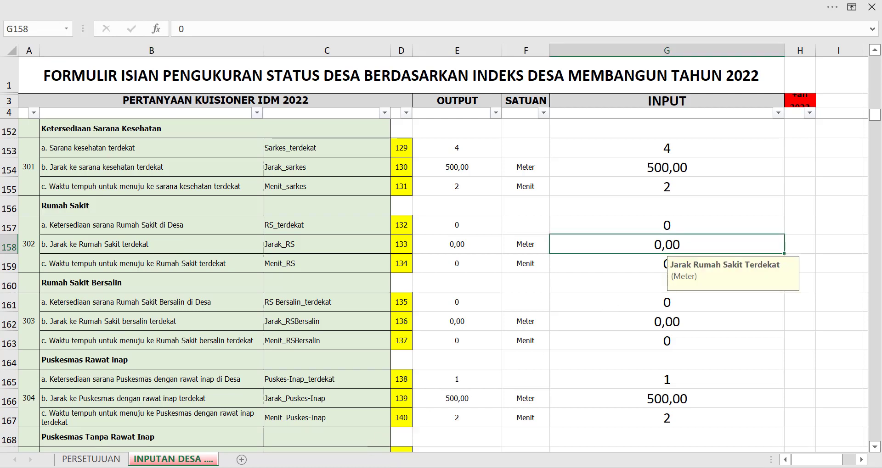
pyautogui.click(381, 467)
pyautogui.scroll(-3, 257, 359)
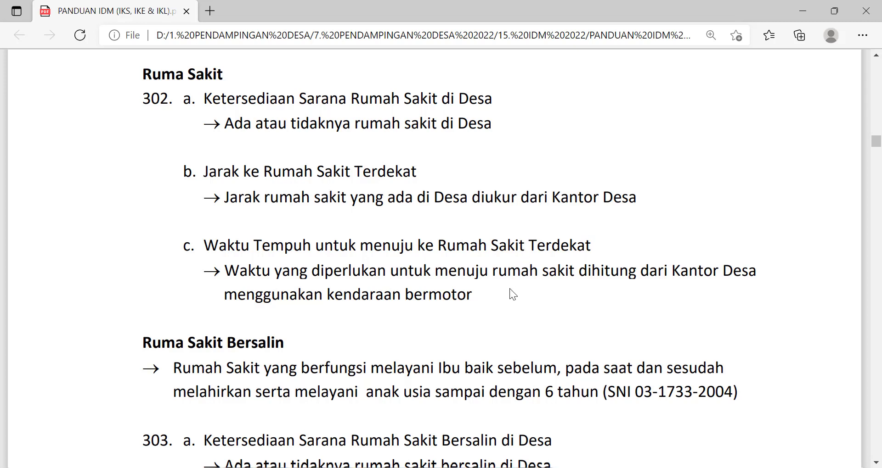
pyautogui.click(546, 467)
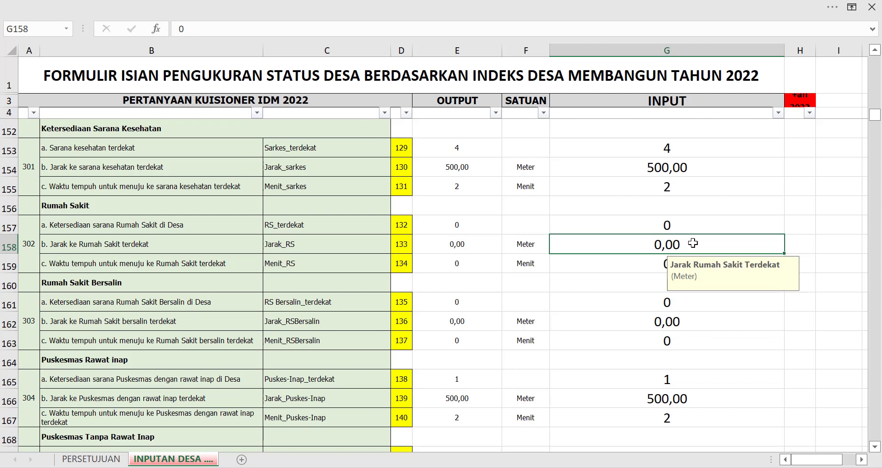
pyautogui.write('3000')
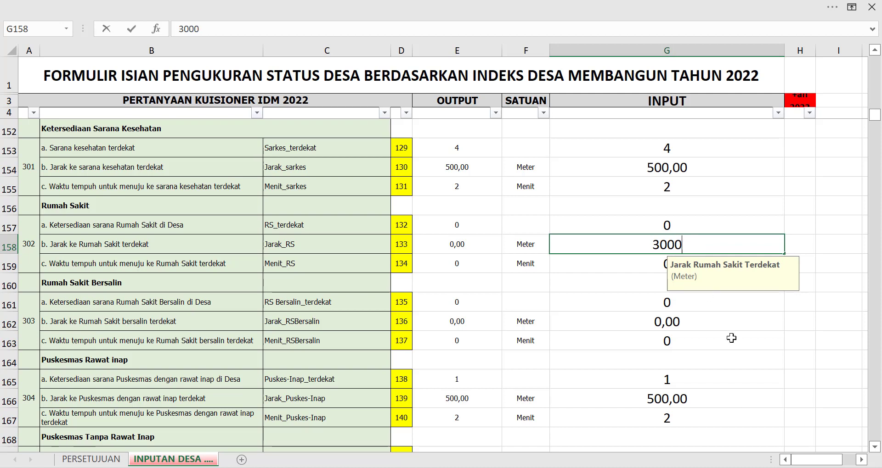
pyautogui.click(689, 340)
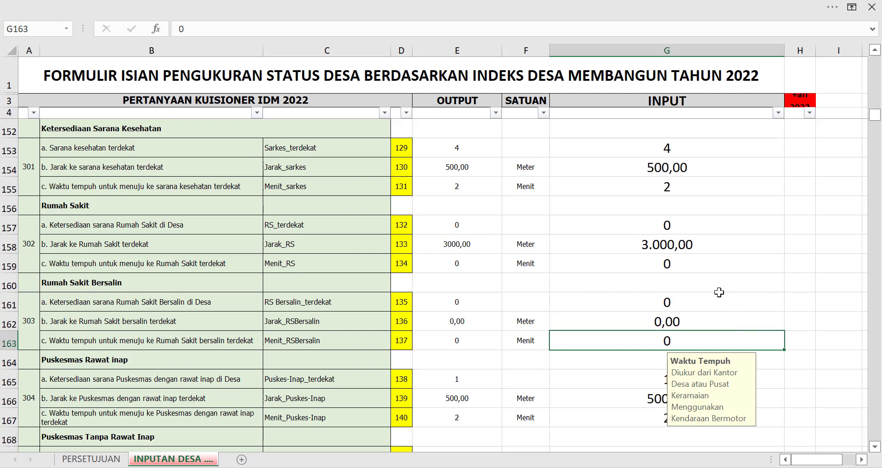
# Step: Enter 3 minutes as the travel time to the nearest Rumah Sakit in 302c
pyautogui.click(688, 269)
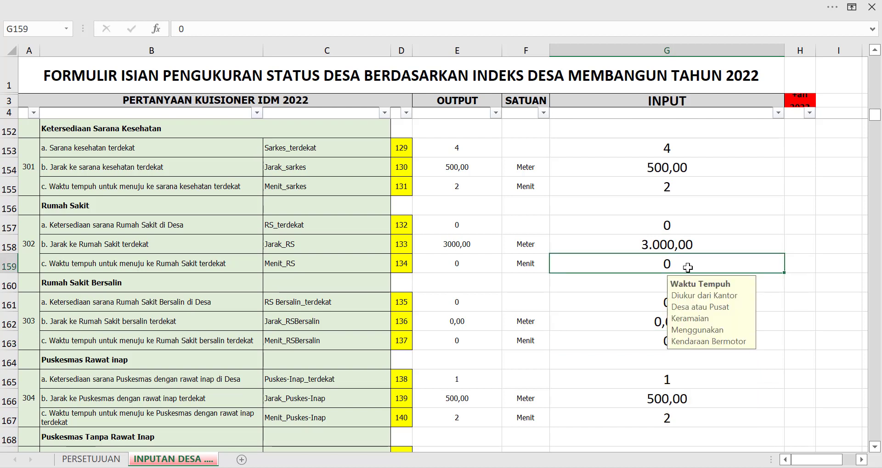
pyautogui.write('3')
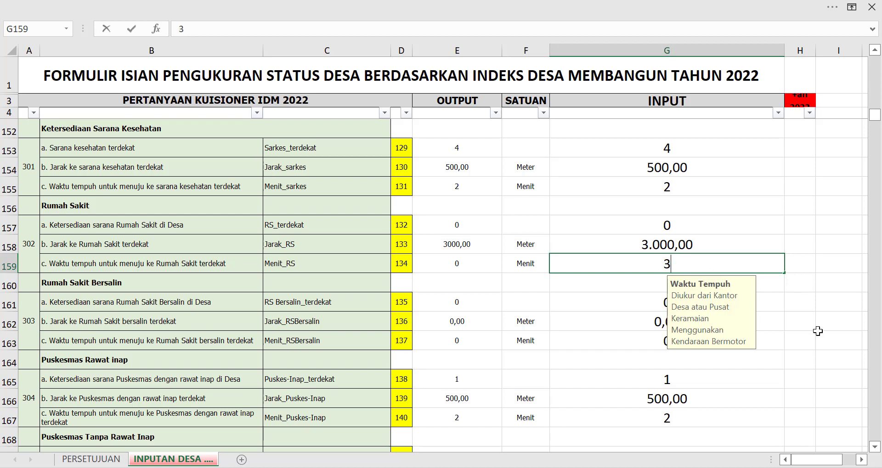
pyautogui.click(818, 331)
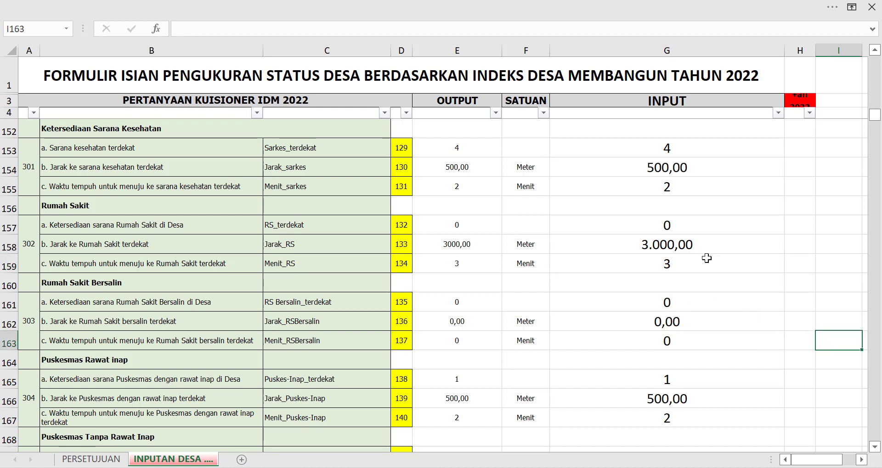
# Step: Correct the distance to the nearest Rumah Sakit in 302b to 30000 metres
pyautogui.doubleClick(717, 238)
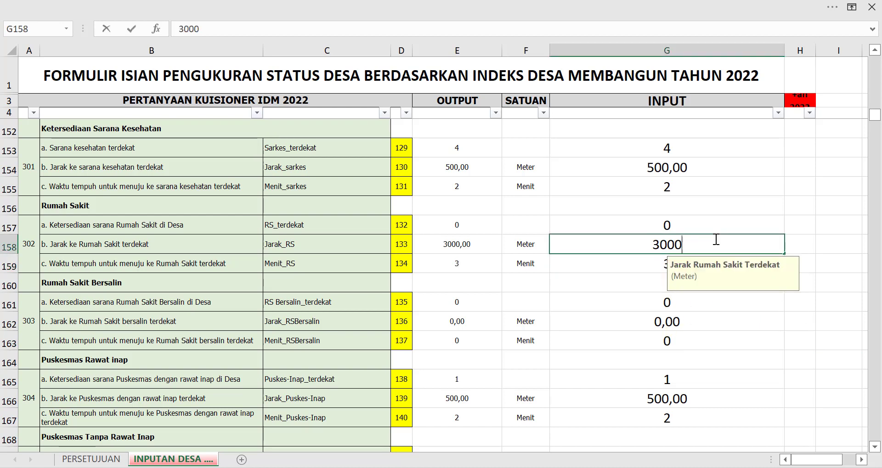
pyautogui.moveTo(660, 245); pyautogui.dragTo(655, 246)
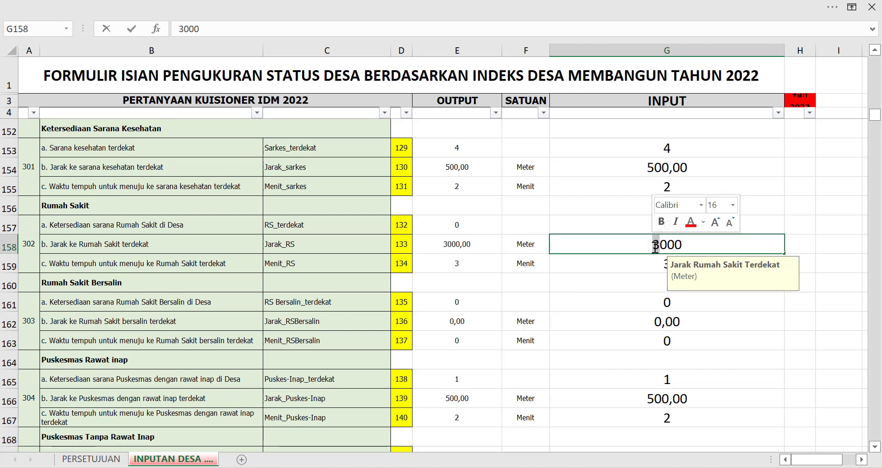
pyautogui.click(659, 245)
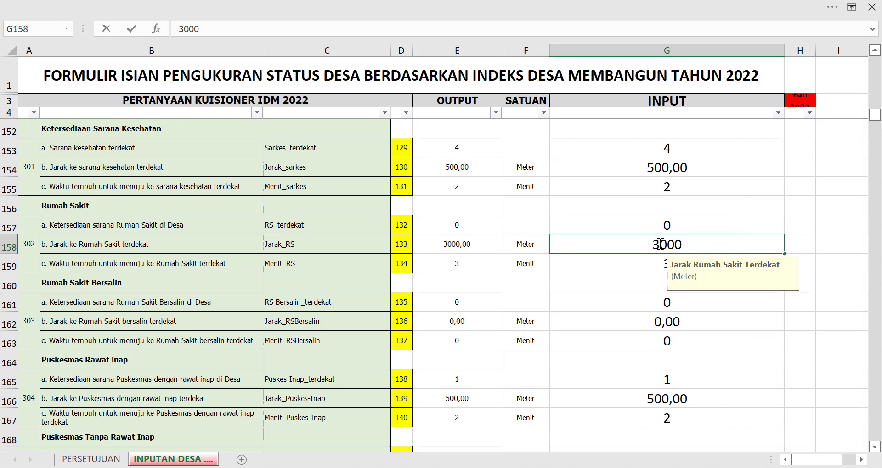
pyautogui.write('0')
pyautogui.click(780, 322)
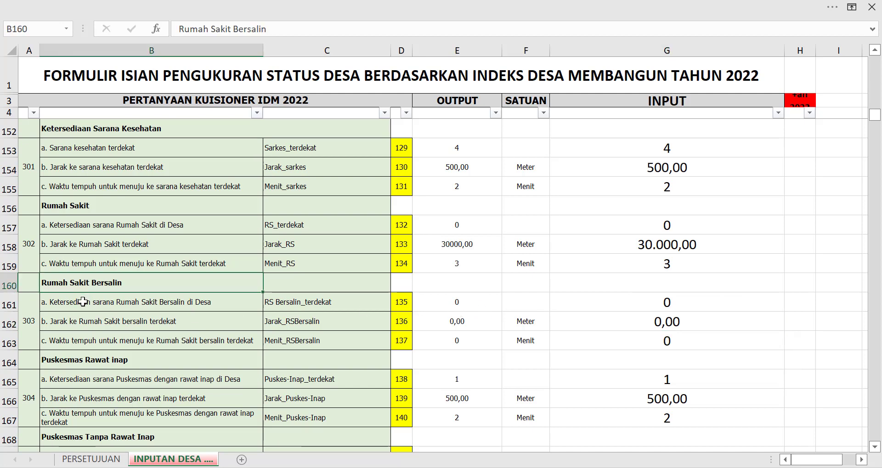
# Step: Check question 303 on Rumah Sakit Bersalin against its definitions in the PDF guide, and return to the Excel form
pyautogui.scroll(-1, 82, 296)
pyautogui.click(31, 266)
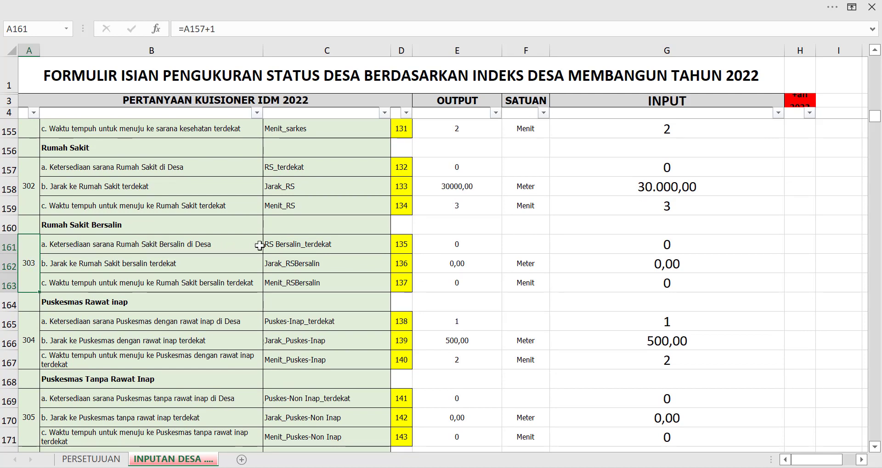
pyautogui.click(709, 249)
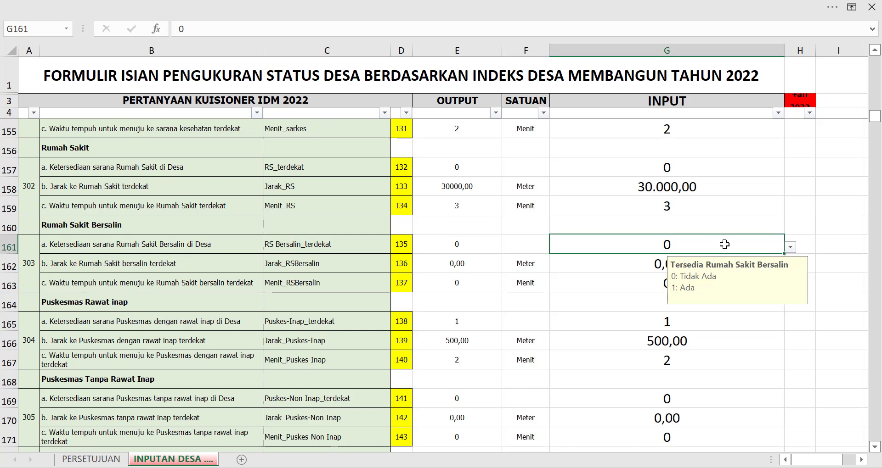
pyautogui.hotkey('alt', 'Tab')
pyautogui.scroll(-5, 336, 378)
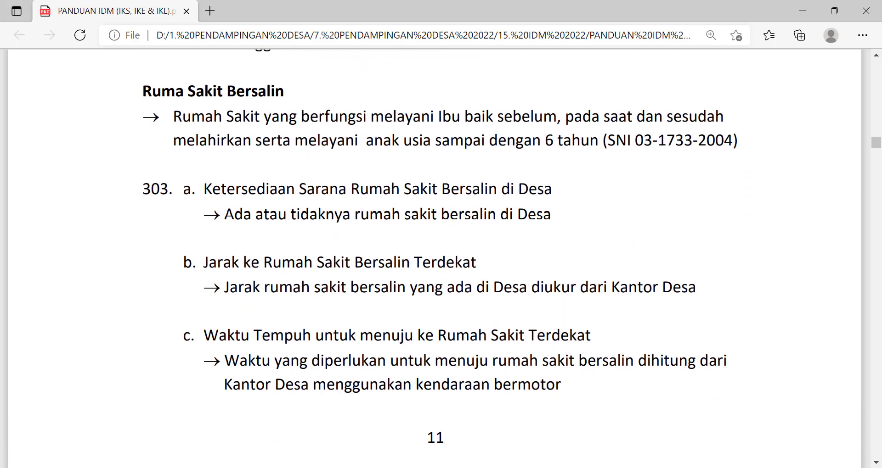
pyautogui.hotkey('alt', 'Tab')
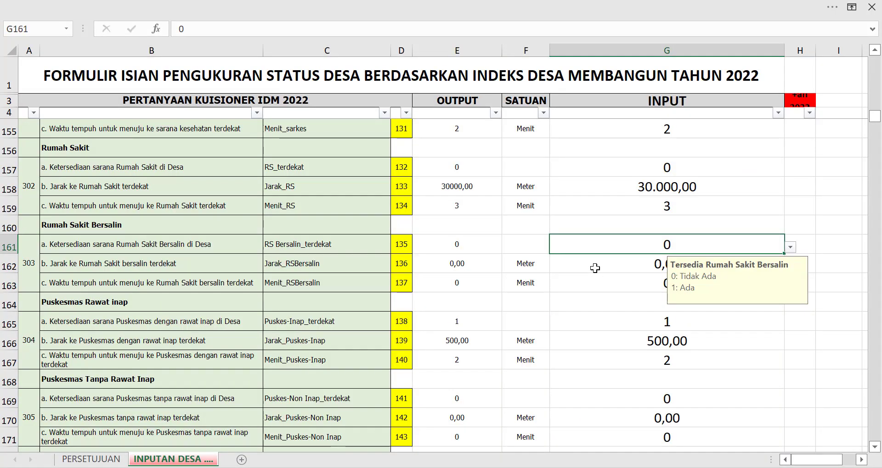
# Step: Enter 30000 metres as the distance to the nearest Rumah Sakit Bersalin in 303b
pyautogui.click(71, 261)
pyautogui.scroll(-1, 92, 282)
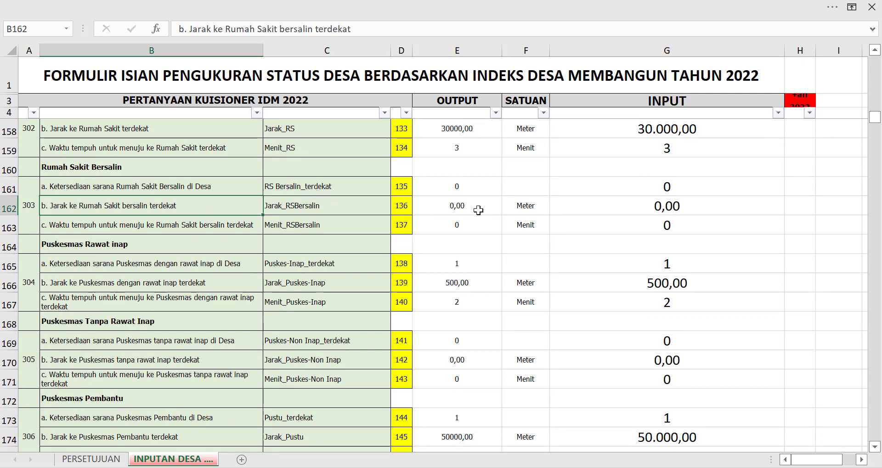
pyautogui.click(680, 202)
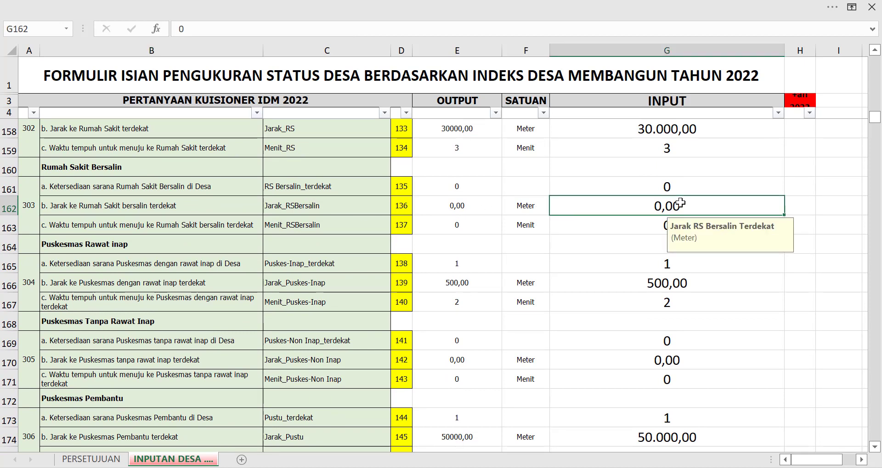
pyautogui.click(691, 187)
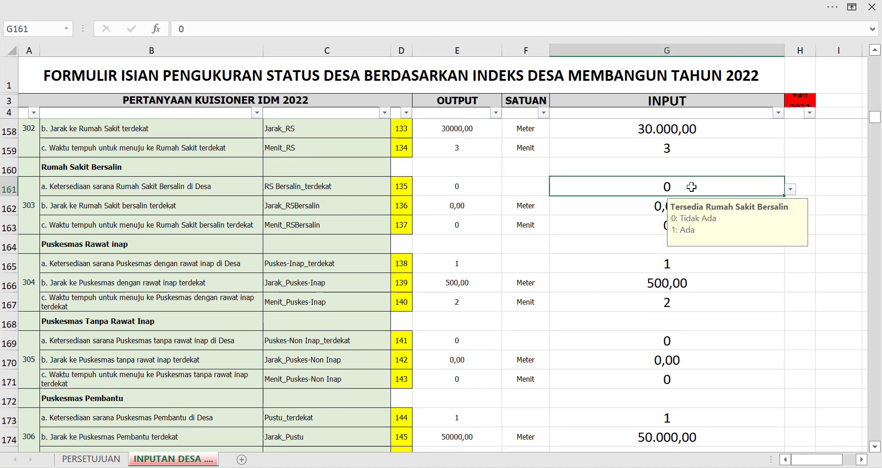
pyautogui.click(650, 205)
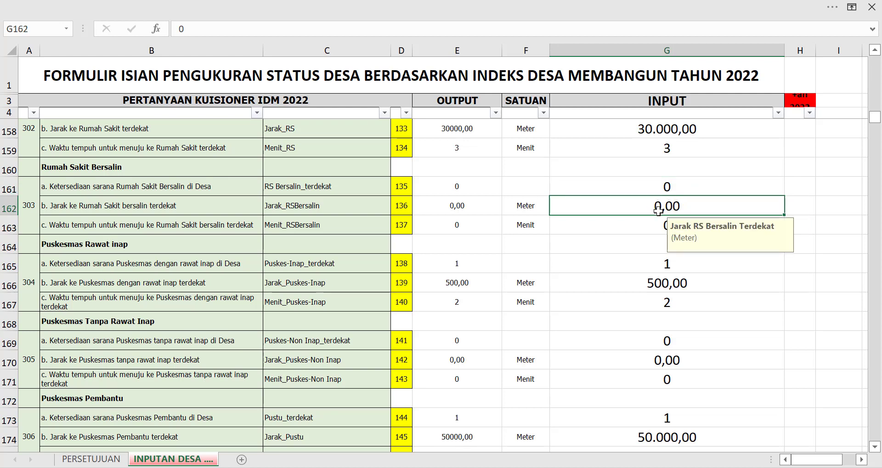
pyautogui.write('300000')
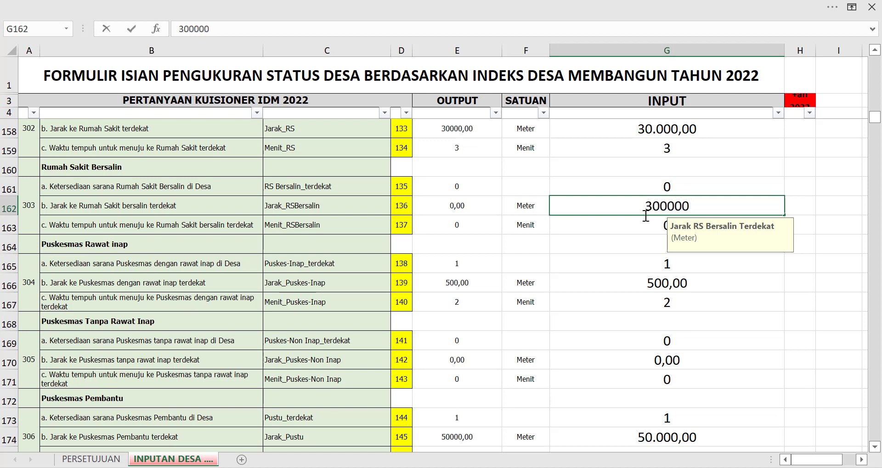
pyautogui.click(644, 249)
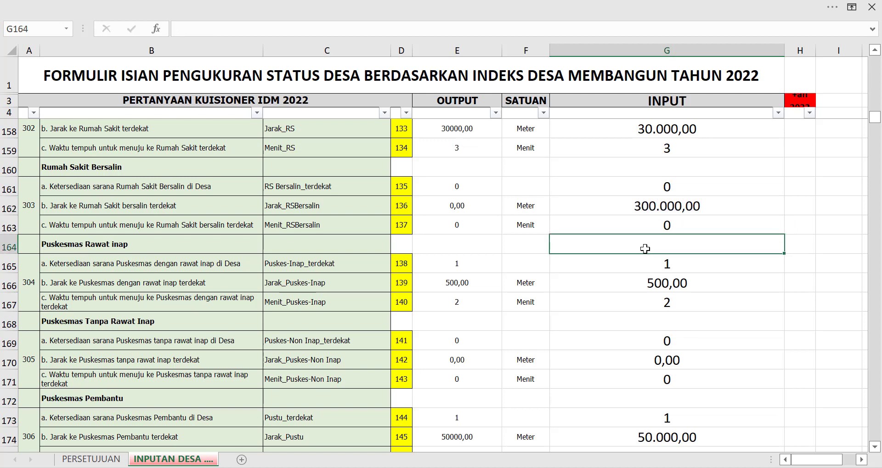
pyautogui.click(700, 193)
pyautogui.doubleClick(661, 206)
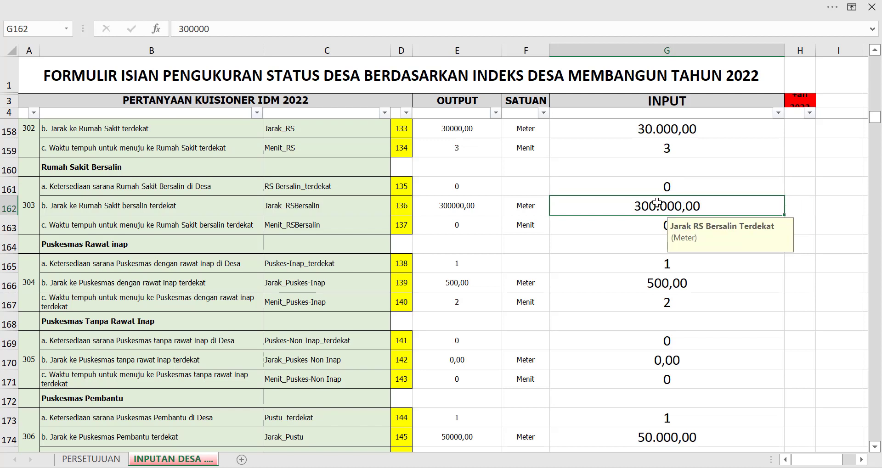
pyautogui.press('BackSpace')
pyautogui.click(702, 258)
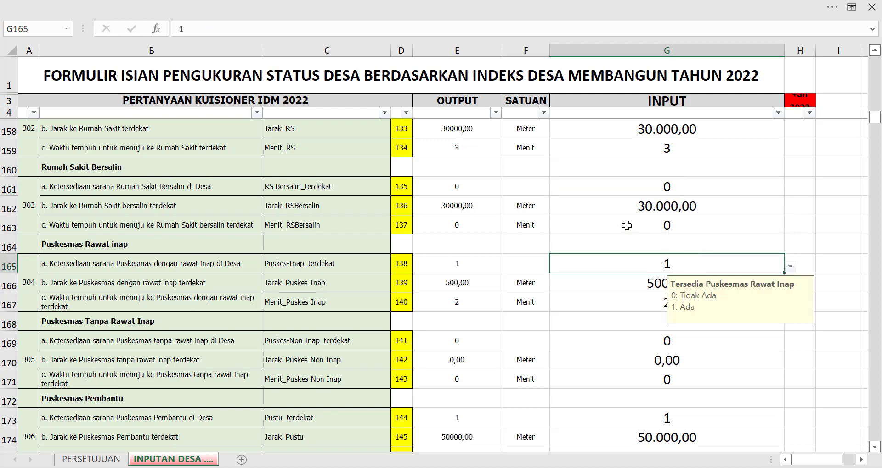
# Step: Enter 3 minutes as the travel time to the nearest Rumah Sakit Bersalin in 303c
pyautogui.click(689, 225)
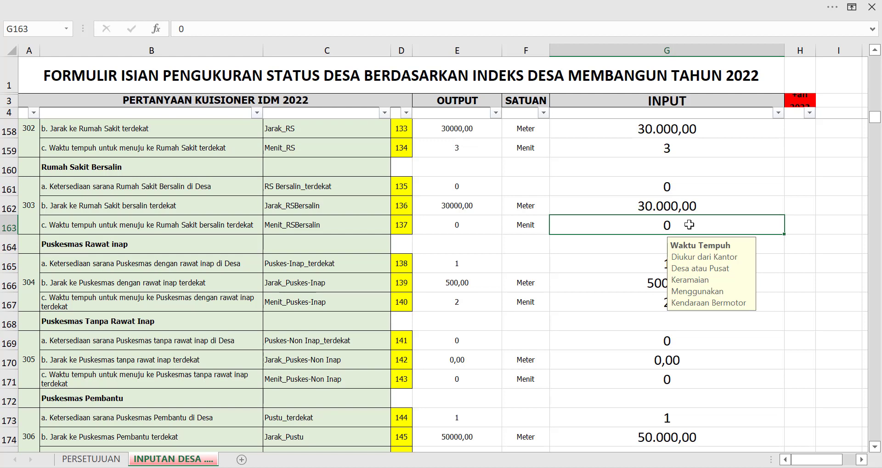
pyautogui.write('3')
pyautogui.press('Return')
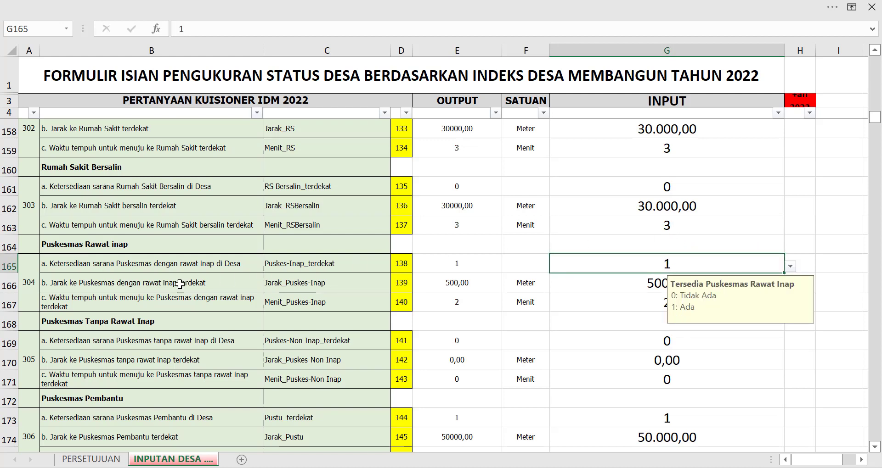
# Step: Review the availability, distance and travel time answers for Puskesmas Rawat Inap in question 304
pyautogui.click(136, 247)
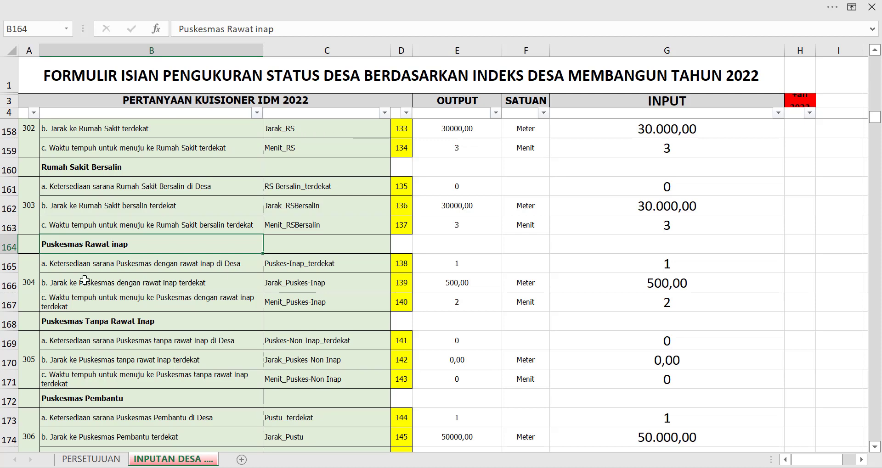
pyautogui.click(27, 294)
pyautogui.scroll(-1, 28, 298)
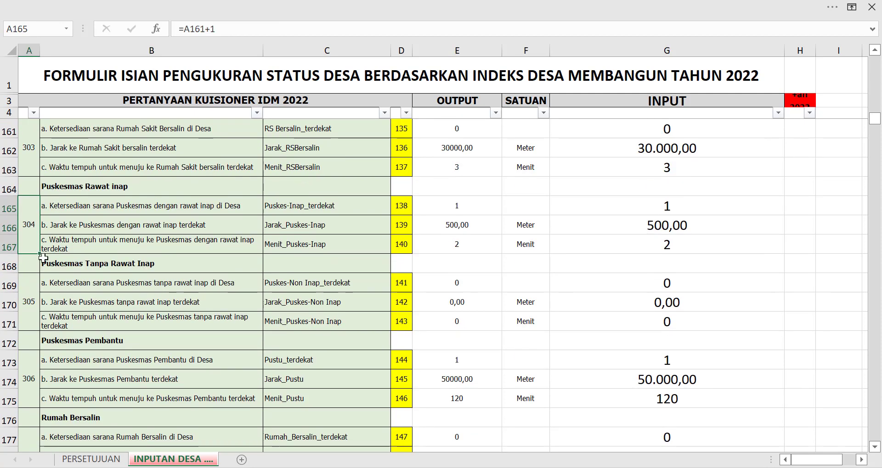
pyautogui.click(729, 207)
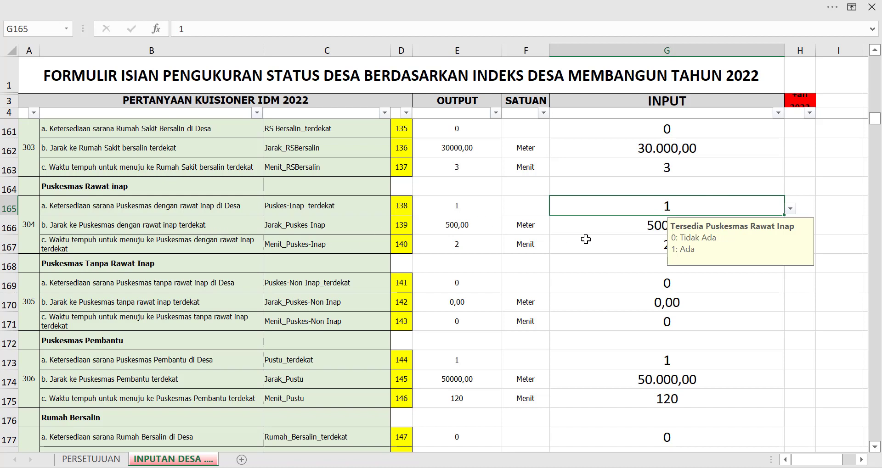
pyautogui.click(640, 229)
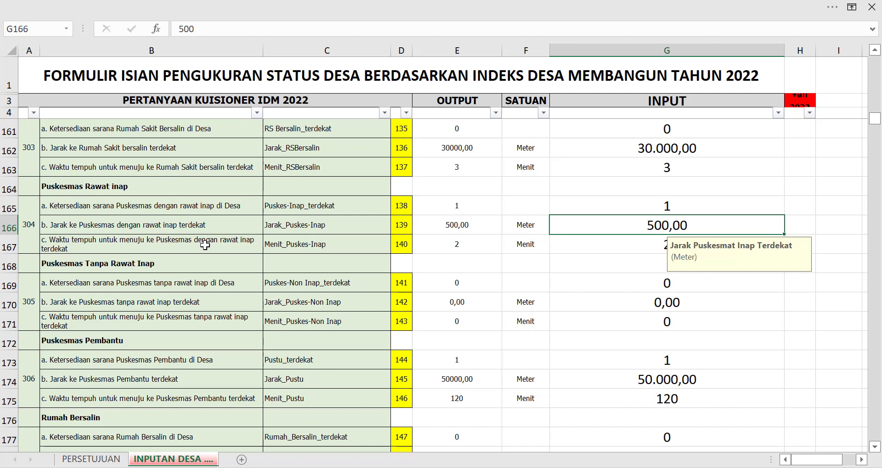
pyautogui.click(230, 245)
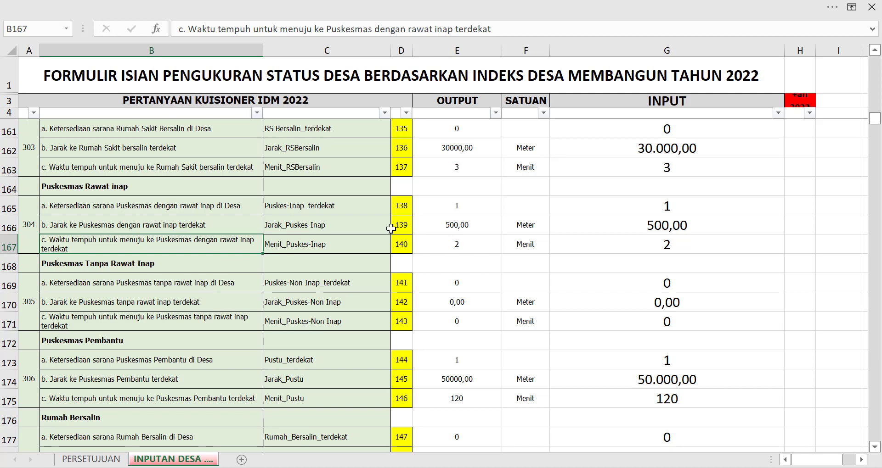
pyautogui.click(195, 227)
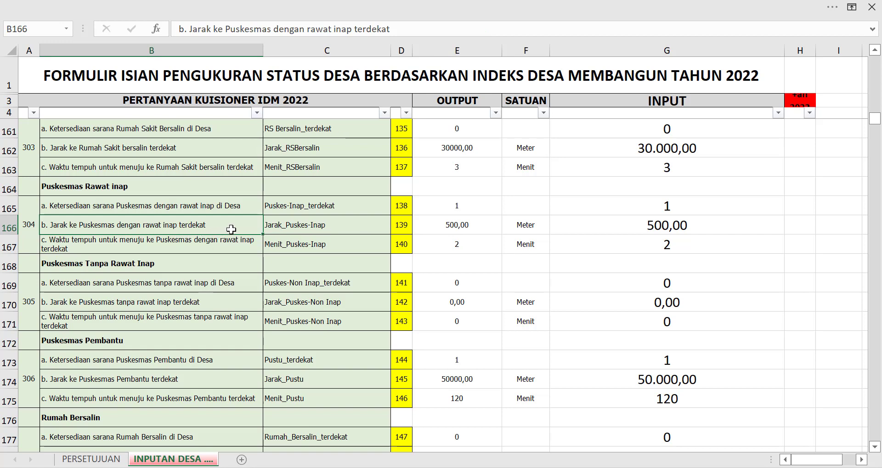
pyautogui.click(658, 226)
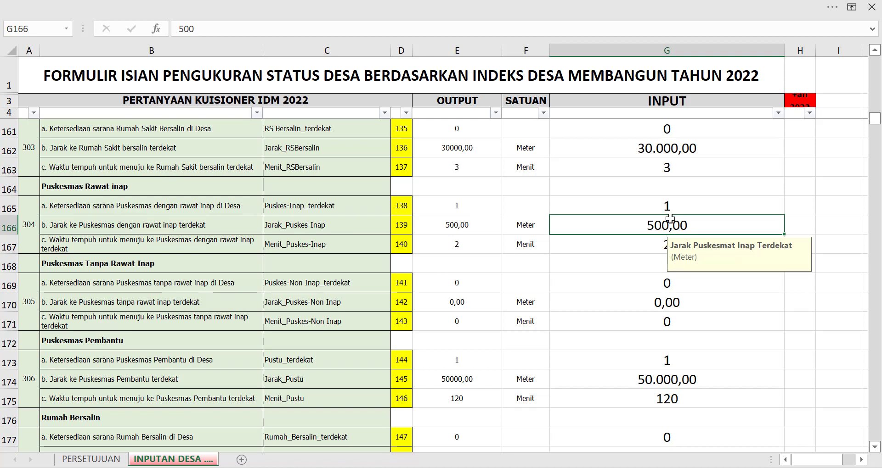
pyautogui.click(662, 243)
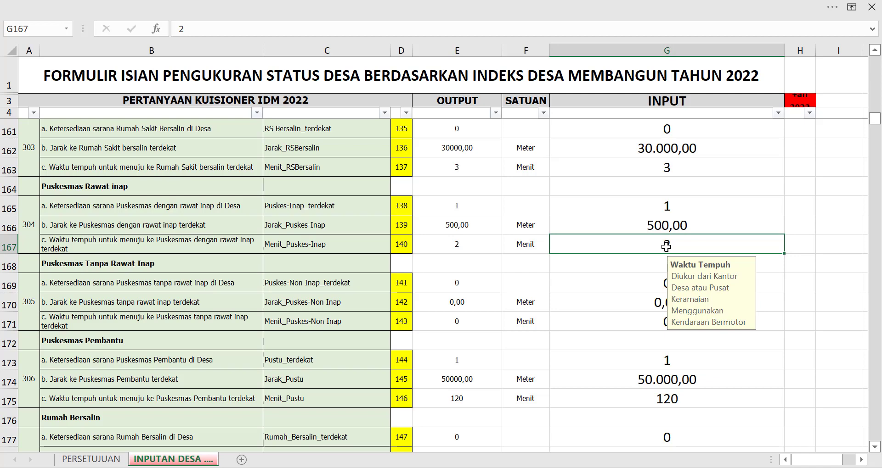
# Step: Check the availability answer in question 305 and enter 30000 metres as the distance to the nearest Puskesmas Tanpa Rawat Inap in 305b
pyautogui.scroll(-1, 666, 246)
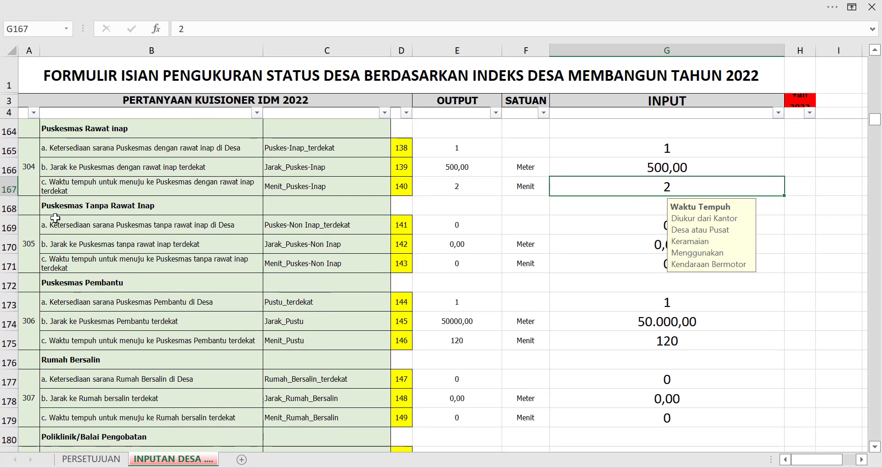
pyautogui.click(32, 239)
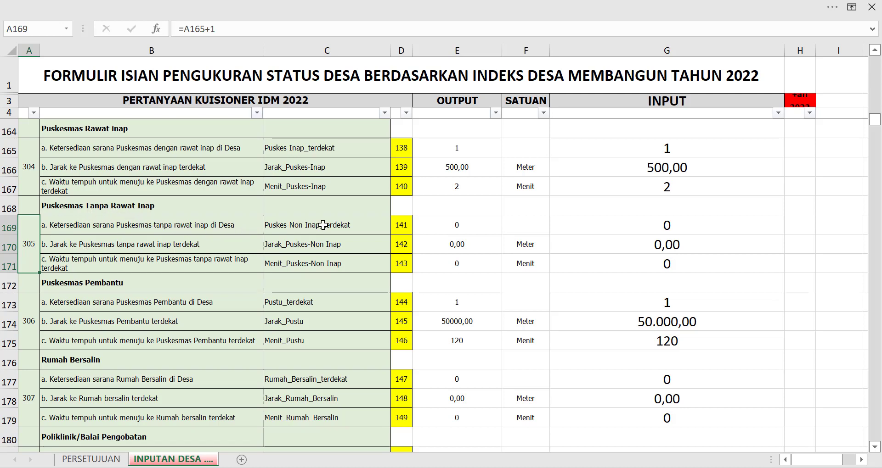
pyautogui.click(696, 220)
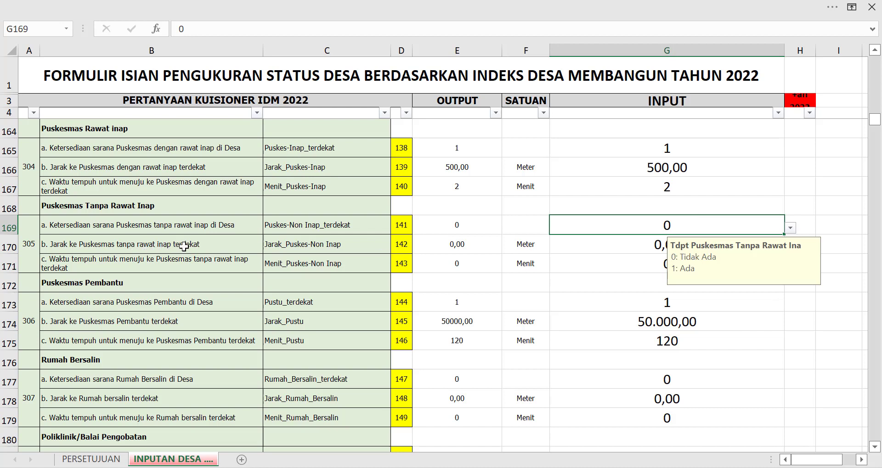
pyautogui.click(651, 241)
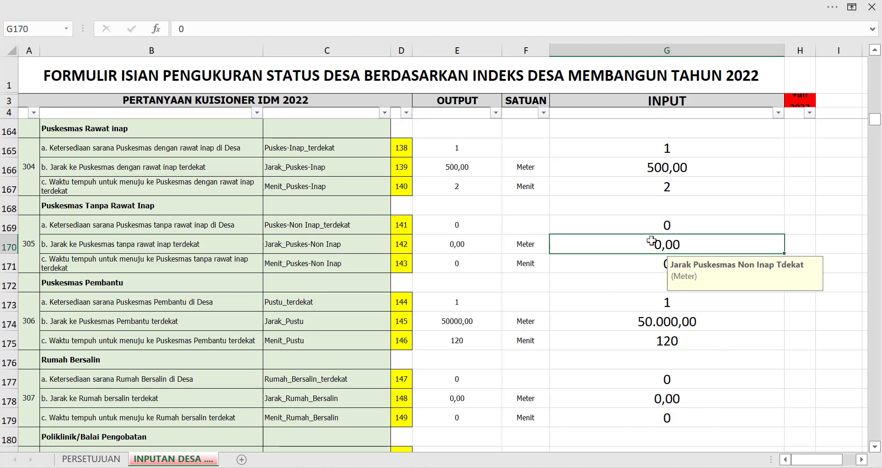
pyautogui.click(661, 228)
pyautogui.click(656, 245)
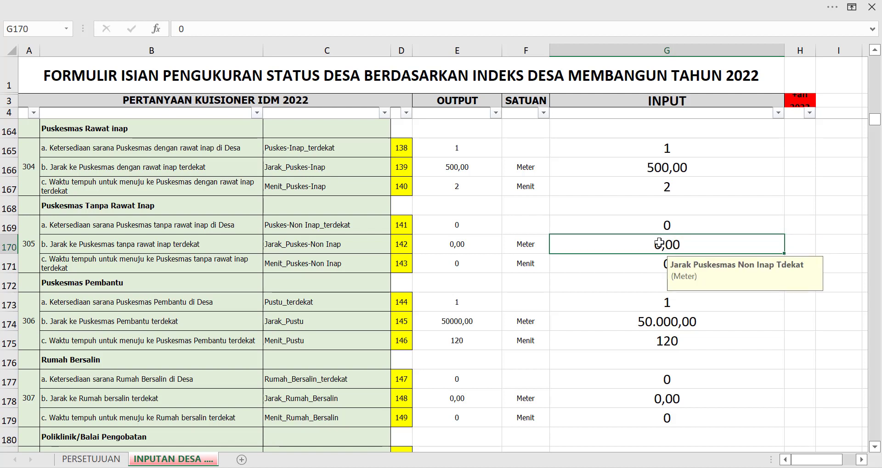
pyautogui.click(670, 225)
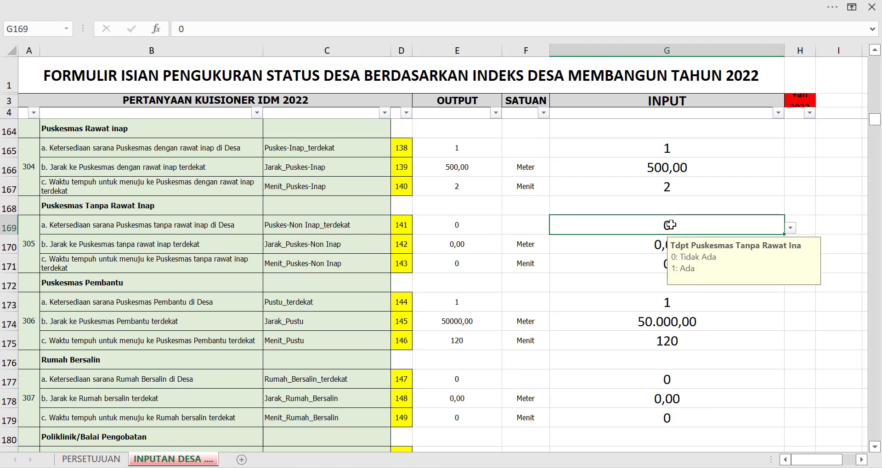
pyautogui.click(662, 245)
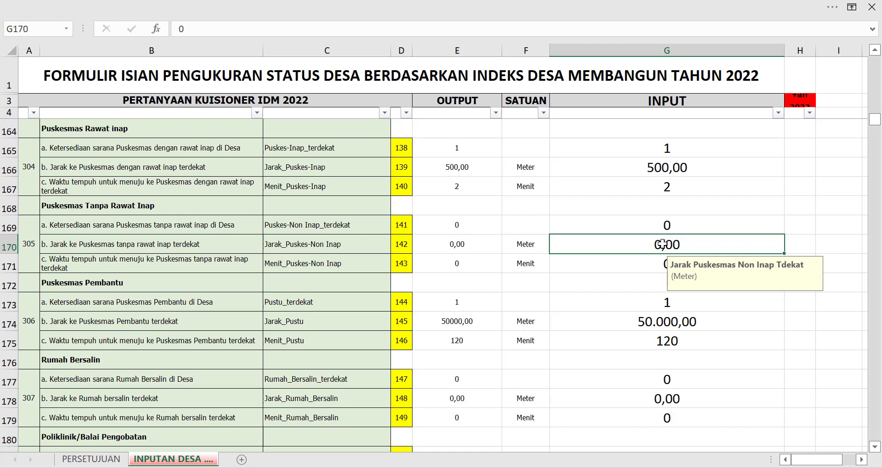
pyautogui.write('30000')
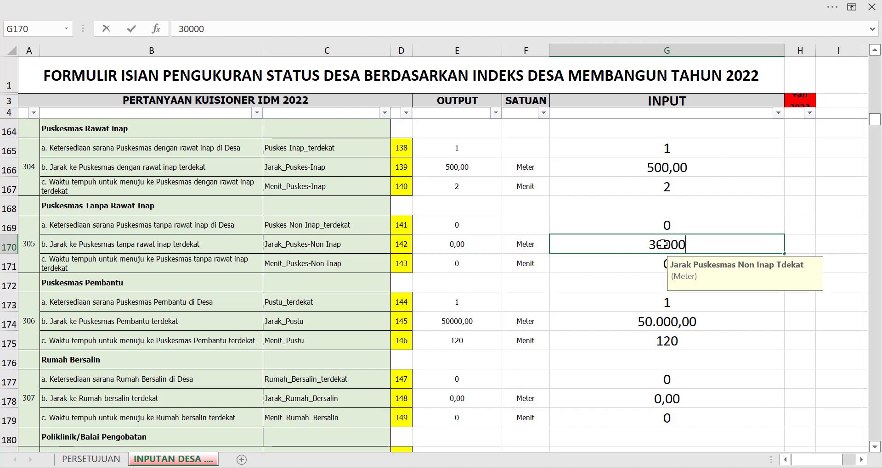
pyautogui.click(681, 228)
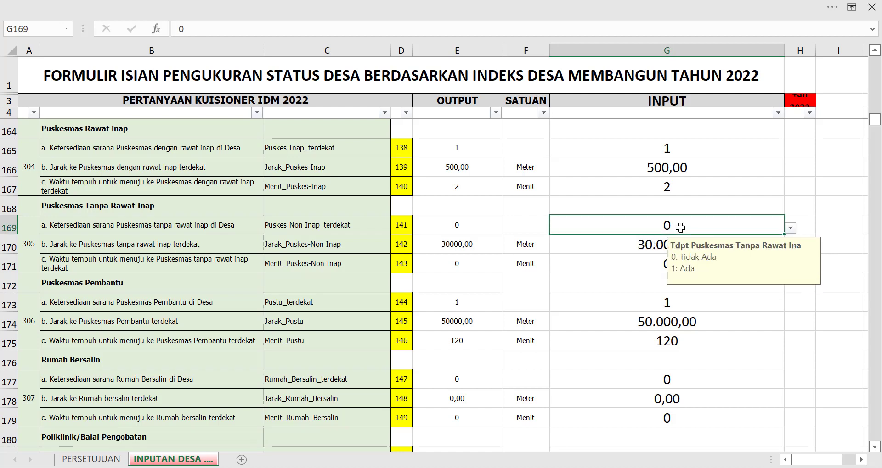
pyautogui.click(661, 246)
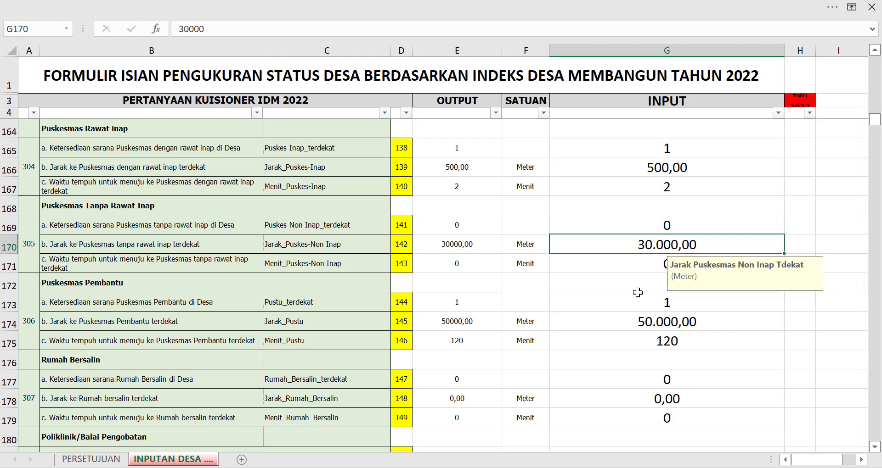
# Step: Enter 3 minutes as the travel time to the nearest Puskesmas Tanpa Rawat Inap in 305c
pyautogui.click(626, 262)
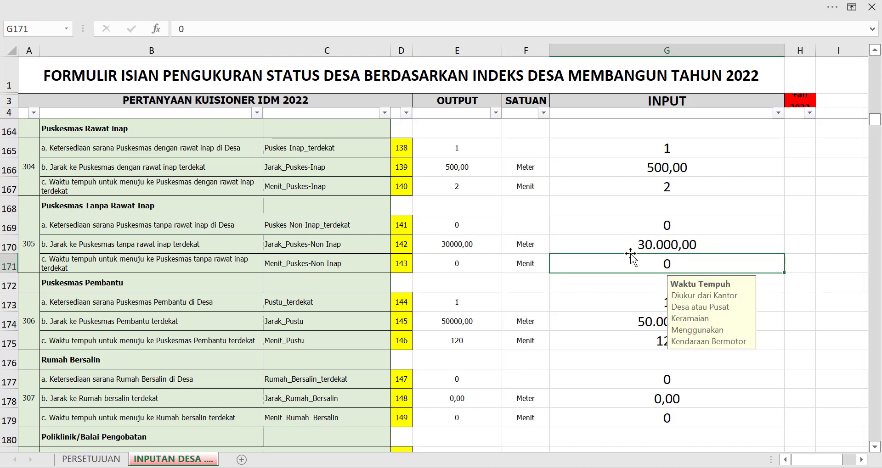
pyautogui.write('3')
pyautogui.click(626, 296)
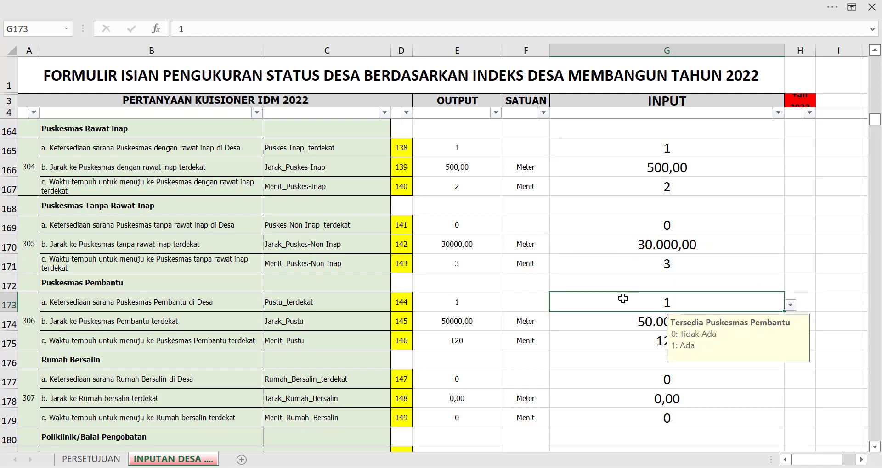
pyautogui.click(675, 265)
pyautogui.scroll(3, 682, 257)
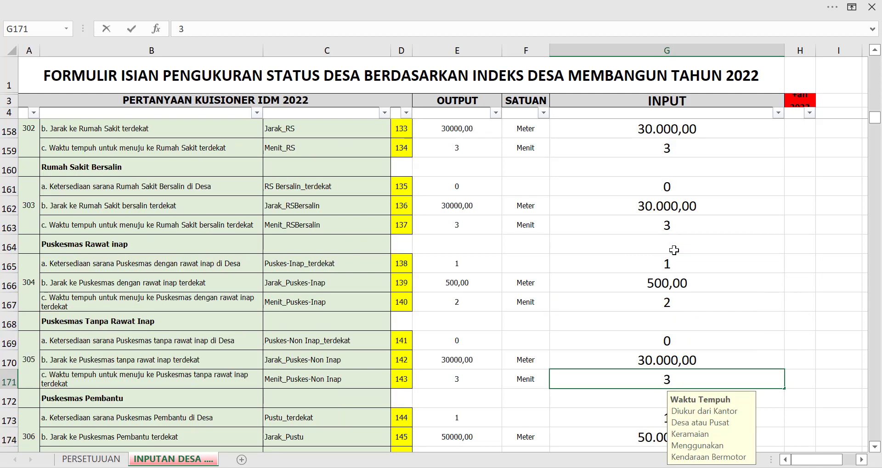
# Step: Replace the travel time to the nearest Rumah Sakit in 302c with the formula =60*3
pyautogui.click(675, 204)
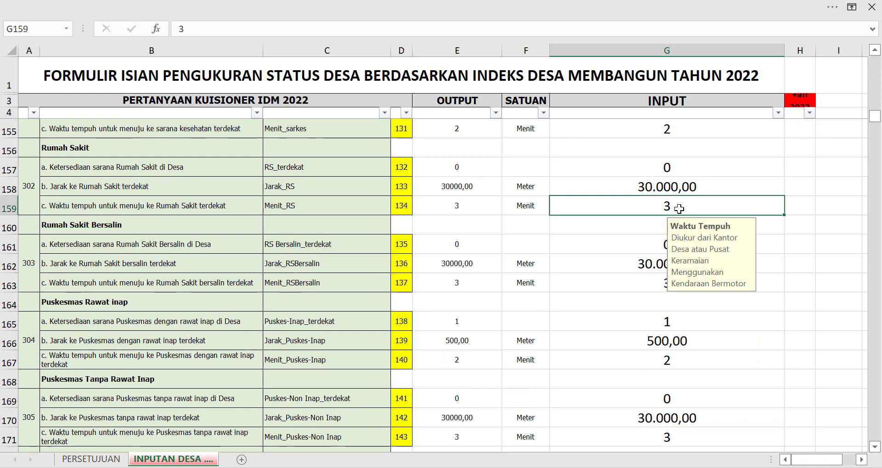
pyautogui.scroll(2, 675, 204)
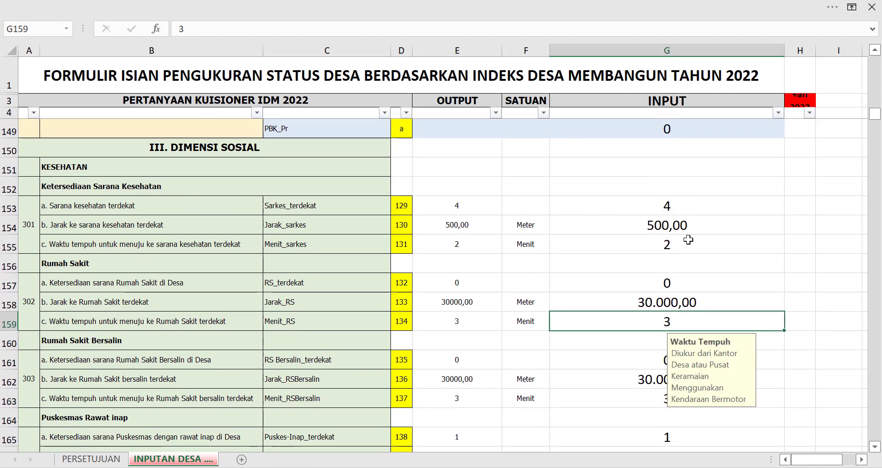
pyautogui.click(688, 240)
pyautogui.click(672, 323)
pyautogui.doubleClick(673, 322)
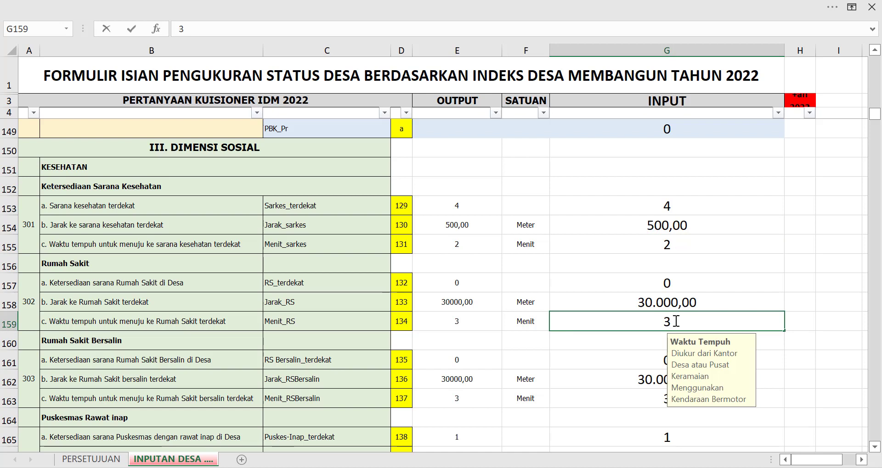
pyautogui.doubleClick(665, 322)
pyautogui.write('=60')
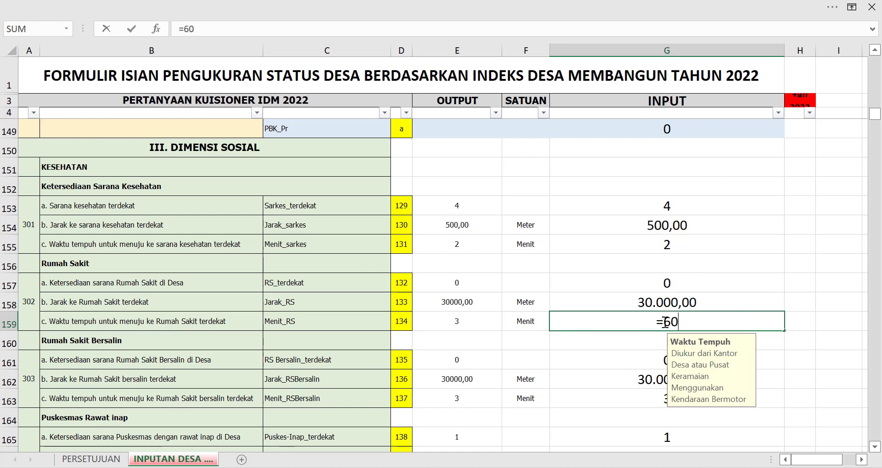
pyautogui.write('*3')
pyautogui.press('Return')
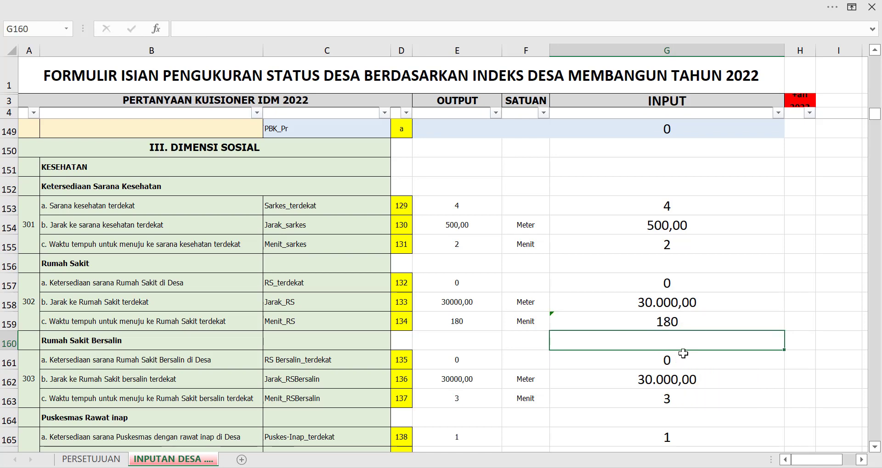
# Step: Replace the travel time to the nearest Rumah Sakit Bersalin in 303c with the formula =60*3
pyautogui.scroll(-2, 683, 354)
pyautogui.click(680, 210)
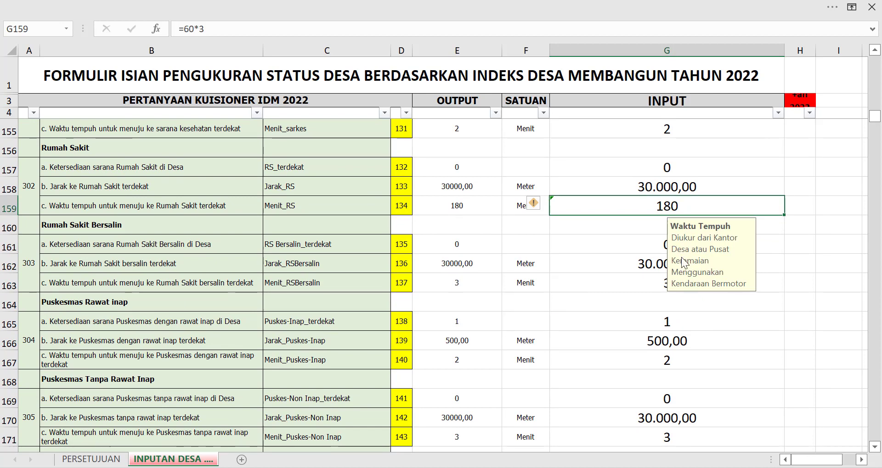
pyautogui.click(666, 287)
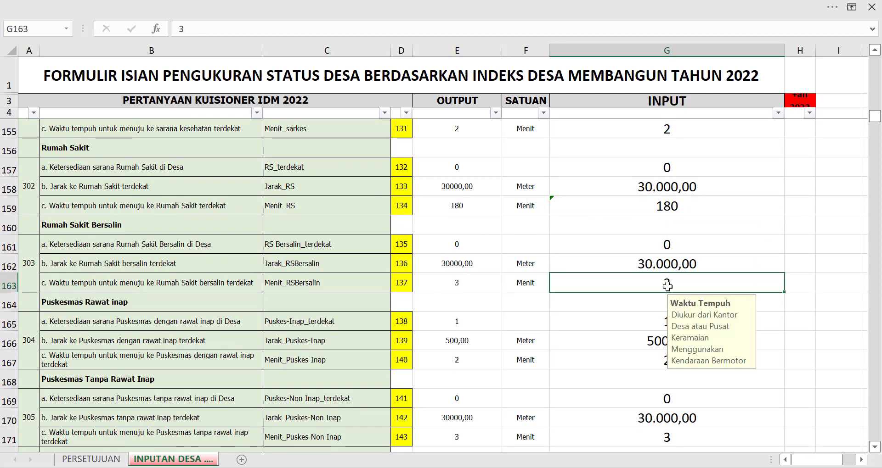
pyautogui.write('=60*3')
pyautogui.press('Return')
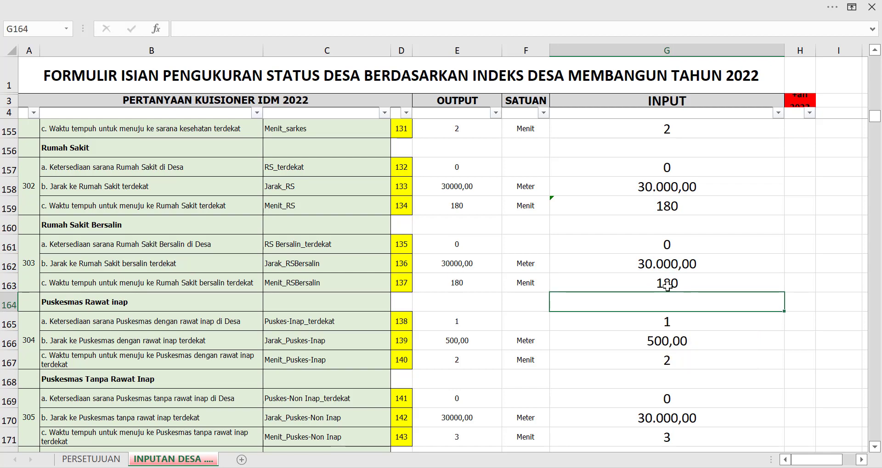
# Step: Replace the travel time to the nearest Puskesmas Tanpa Rawat Inap in 305c with the formula =60*3
pyautogui.click(686, 361)
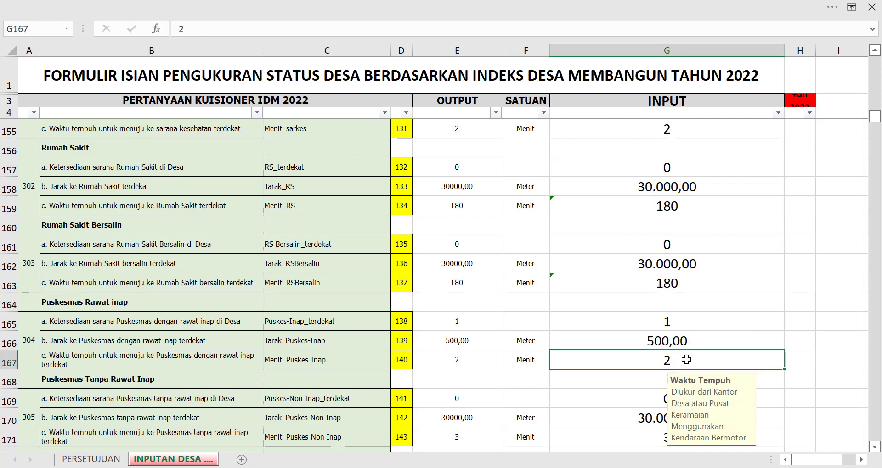
pyautogui.scroll(-1, 687, 368)
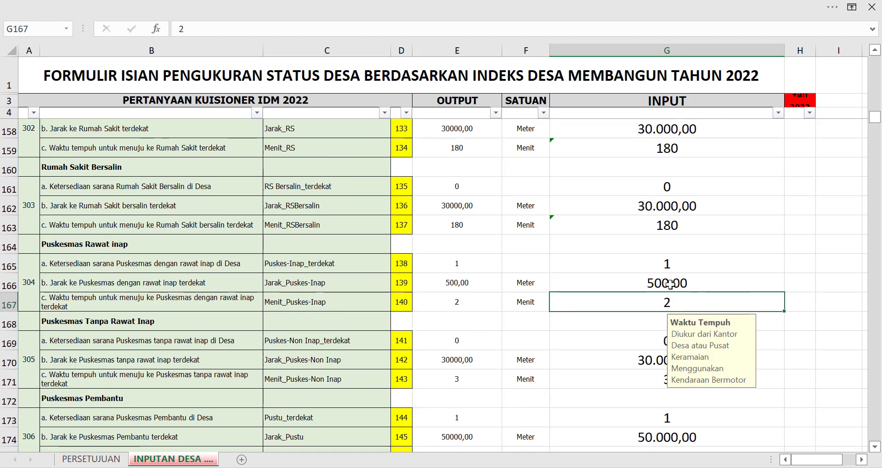
pyautogui.click(653, 352)
pyautogui.click(660, 381)
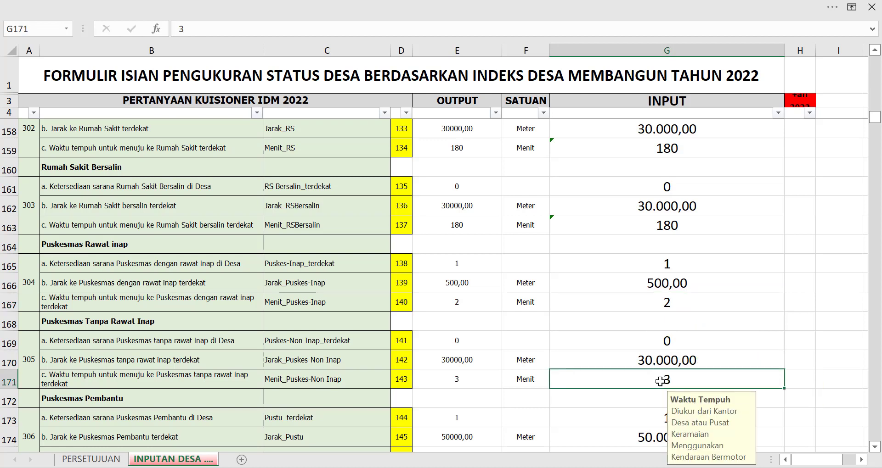
pyautogui.write('=')
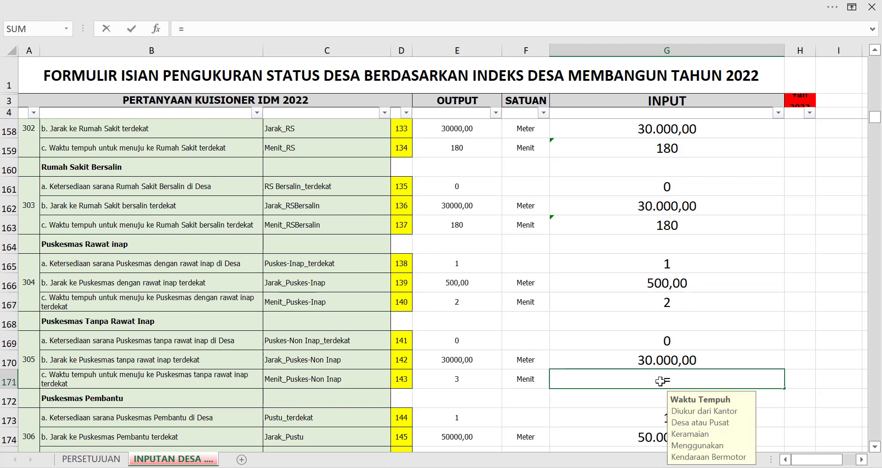
pyautogui.write('60')
pyautogui.write('*3')
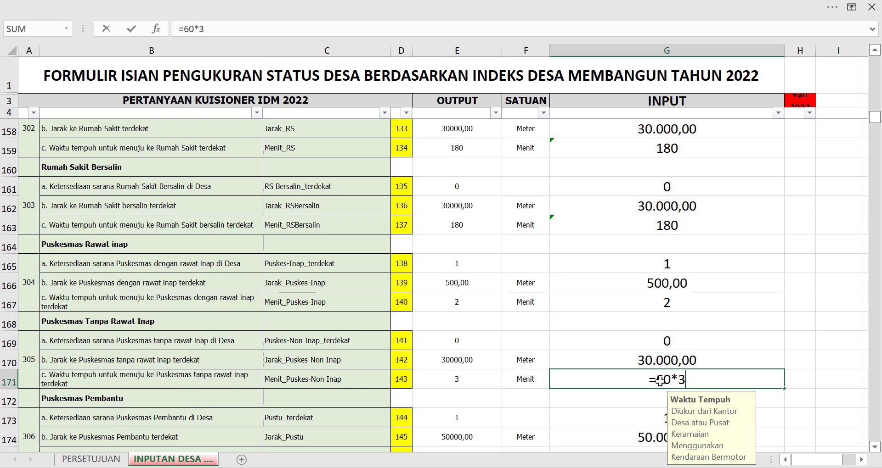
pyautogui.press('Return')
# Step: Check the Puskesmas Pembantu availability answer in question 306 and set the distance to the nearest one in 306b to 500 metres
pyautogui.scroll(-1, 660, 382)
pyautogui.scroll(-1, 659, 382)
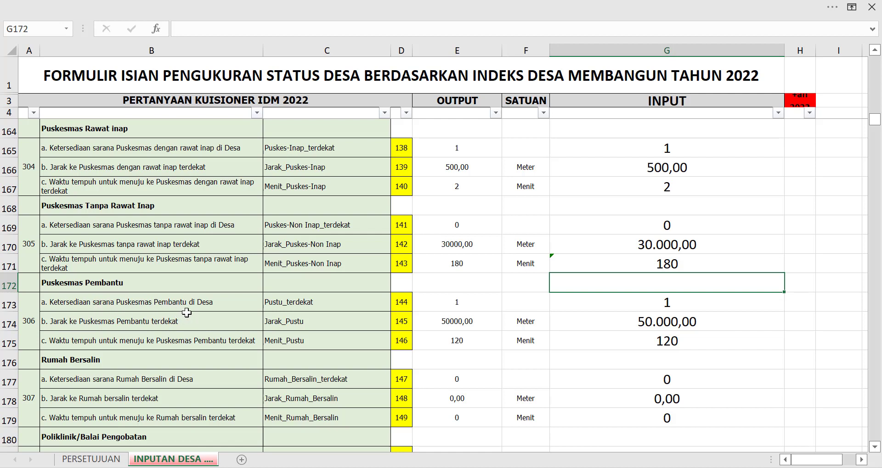
pyautogui.click(727, 310)
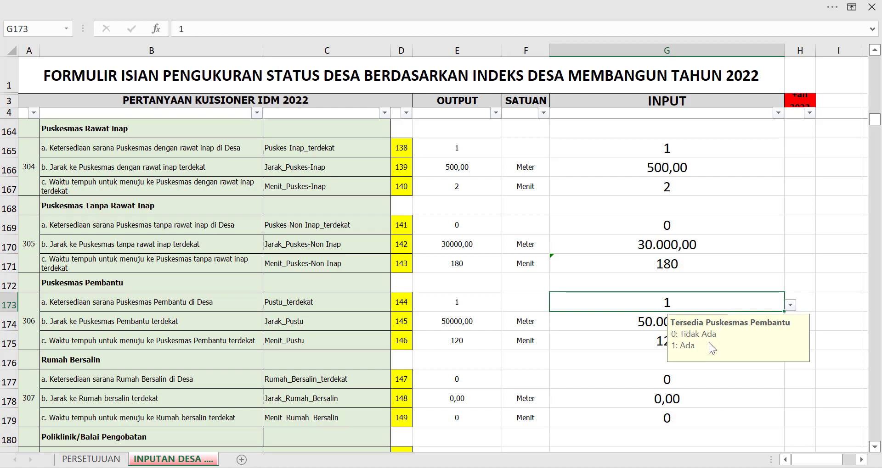
pyautogui.click(637, 321)
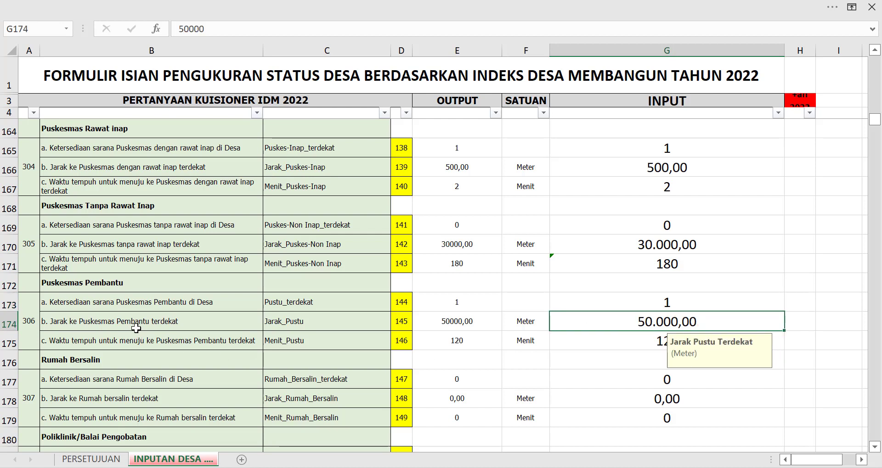
pyautogui.click(193, 319)
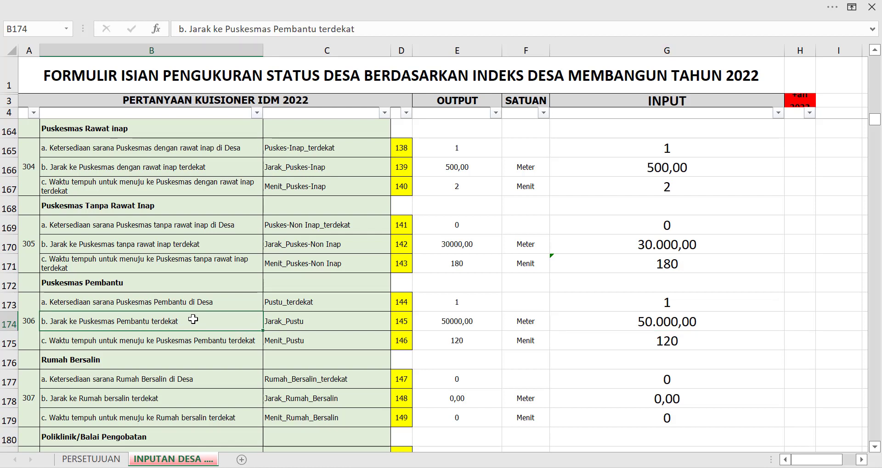
pyautogui.moveTo(217, 302); pyautogui.dragTo(219, 325)
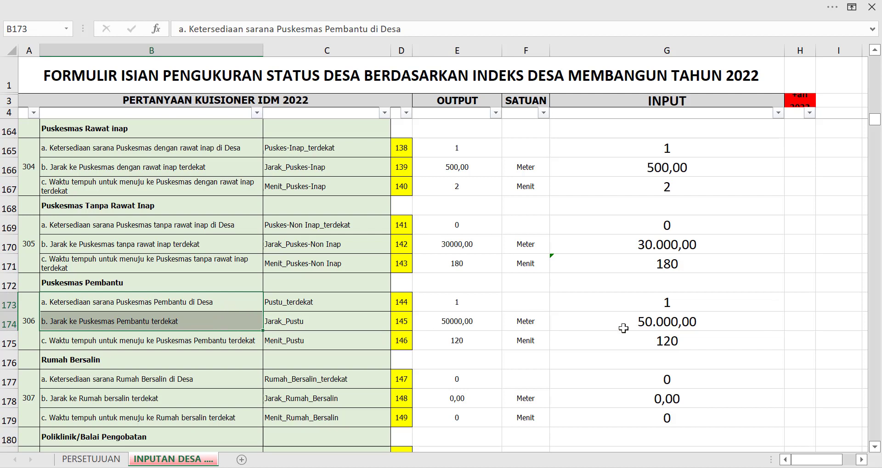
pyautogui.click(666, 325)
pyautogui.doubleClick(665, 324)
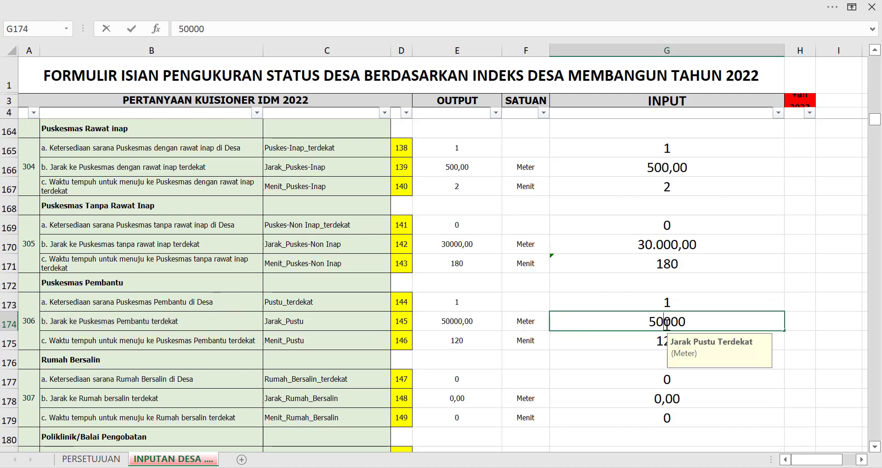
pyautogui.press('Escape')
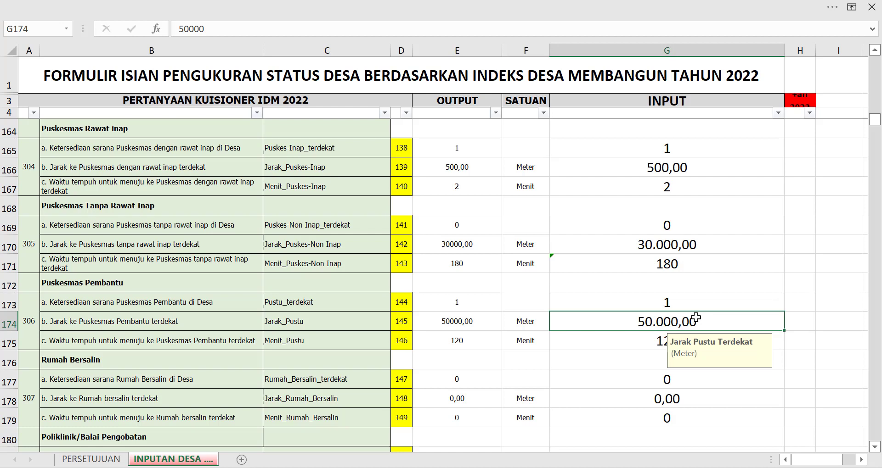
pyautogui.doubleClick(697, 318)
pyautogui.moveTo(687, 322); pyautogui.dragTo(678, 324)
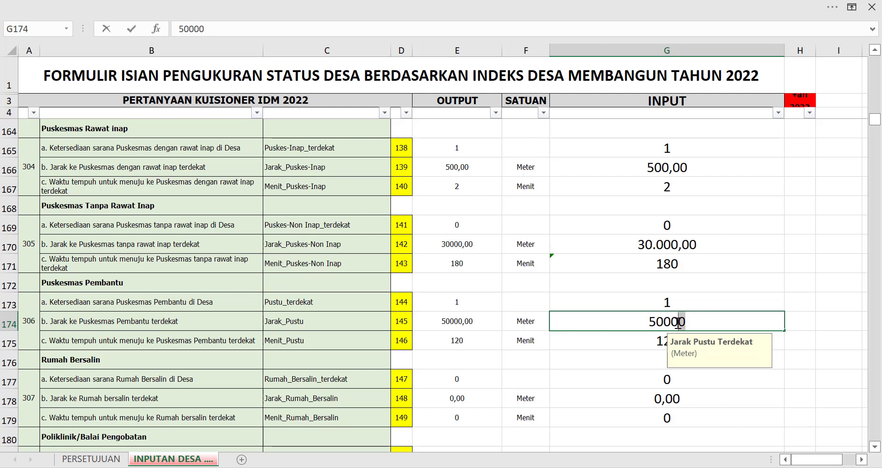
pyautogui.press('BackSpace')
pyautogui.press('BackSpace')
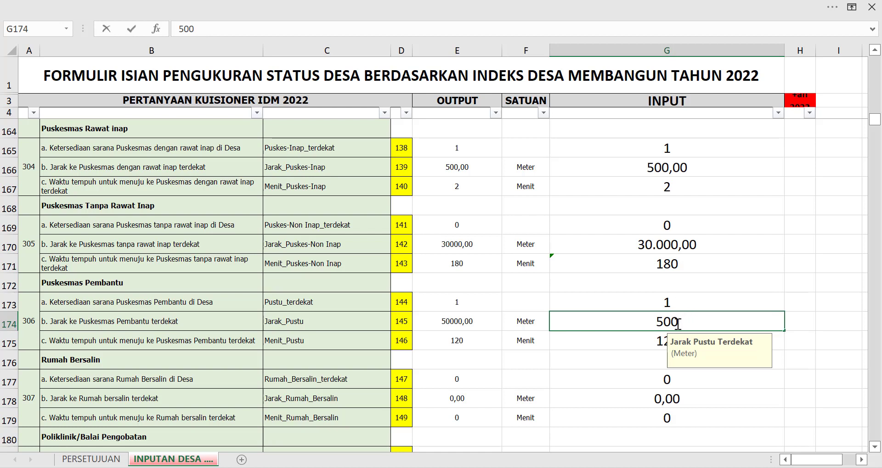
pyautogui.click(702, 297)
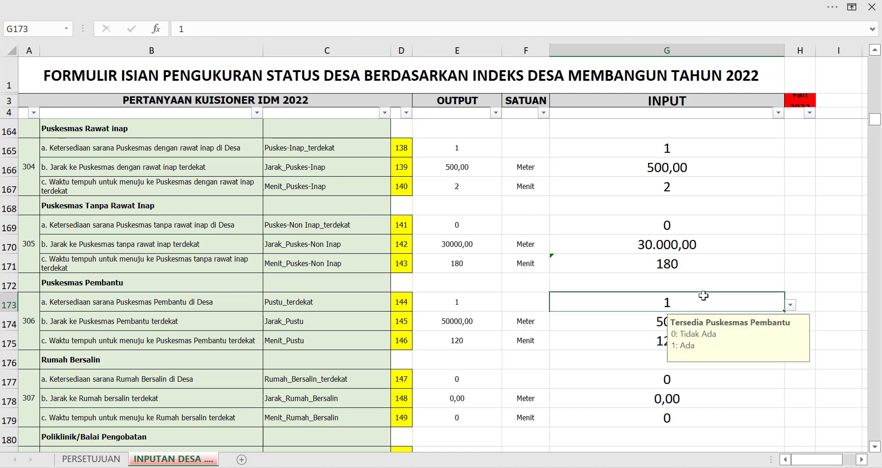
# Step: Set the travel time to the nearest Puskesmas Pembantu in 306c to 2 minutes
pyautogui.click(616, 318)
pyautogui.click(628, 336)
pyautogui.scroll(-1, 627, 336)
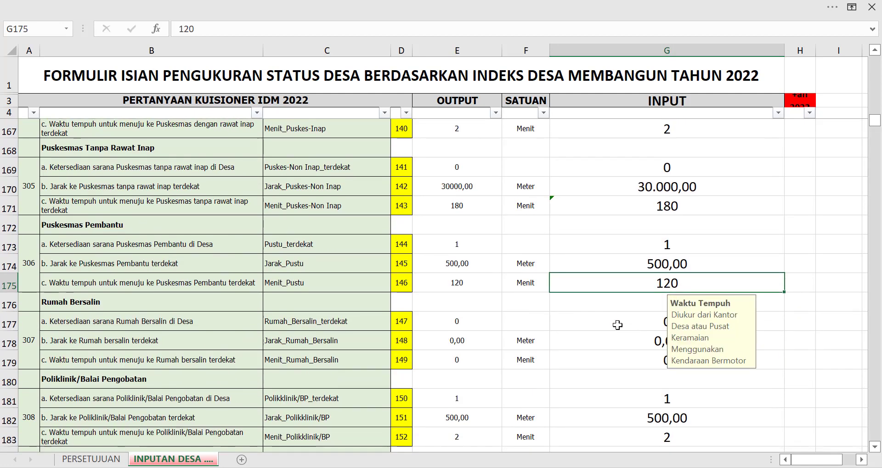
pyautogui.write('2')
pyautogui.click(622, 309)
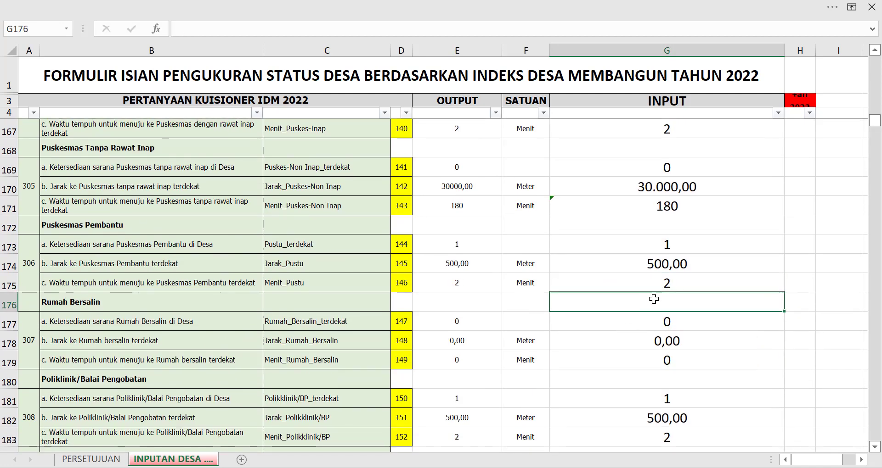
pyautogui.click(669, 288)
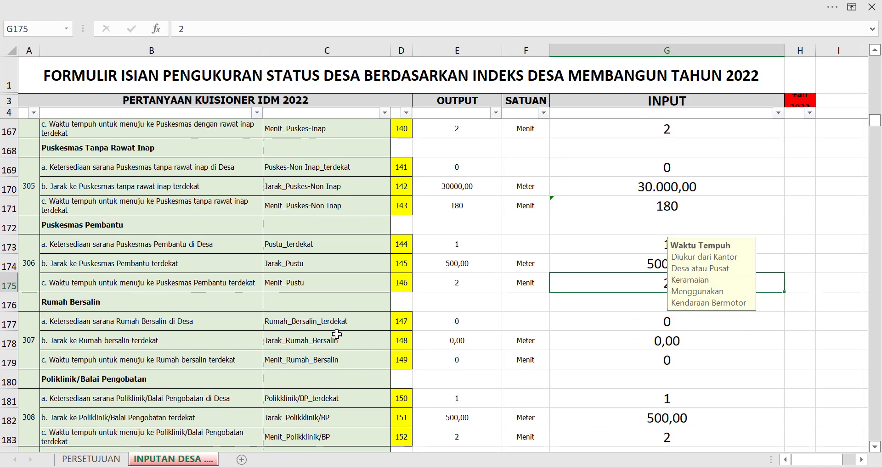
# Step: Check the Rumah Bersalin availability answer in question 307 and enter 30000 metres as the distance to the nearest one in 307b
pyautogui.scroll(-2, 118, 222)
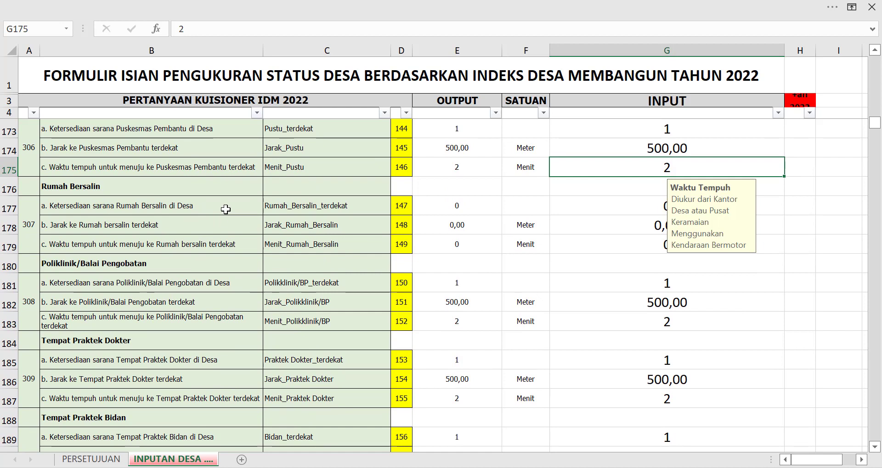
pyautogui.click(649, 208)
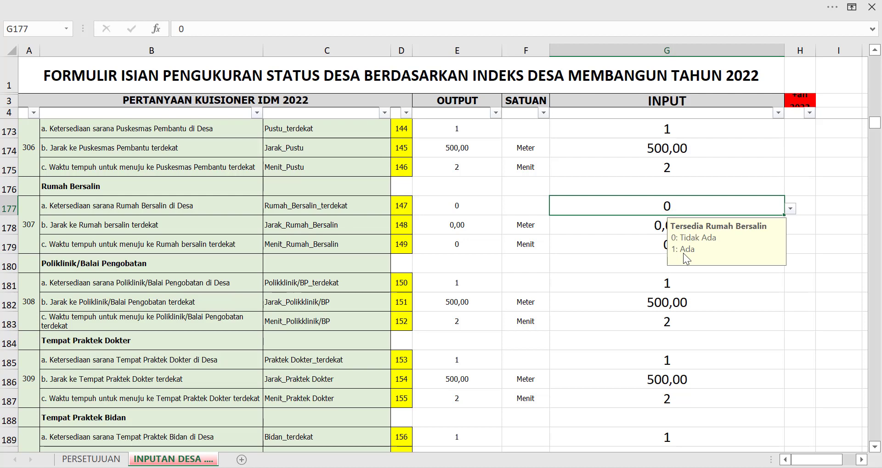
pyautogui.click(179, 226)
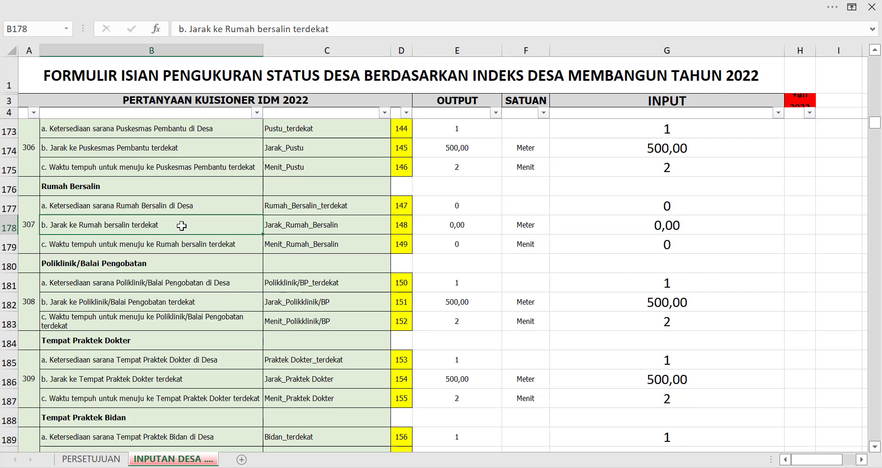
pyautogui.click(698, 228)
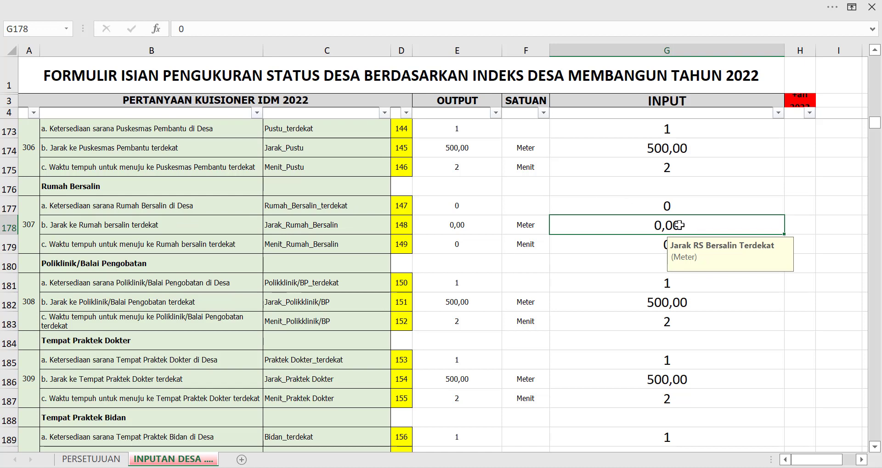
pyautogui.write('30.00')
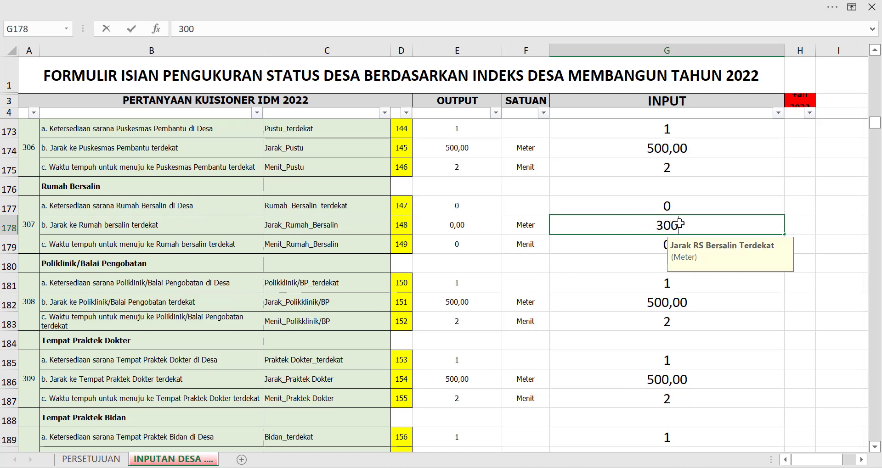
pyautogui.write('00')
# Step: Enter the formula =60*3 as the travel time to the nearest Rumah Bersalin in 307c and recheck the availability and distance answers
pyautogui.click(650, 251)
pyautogui.write('=')
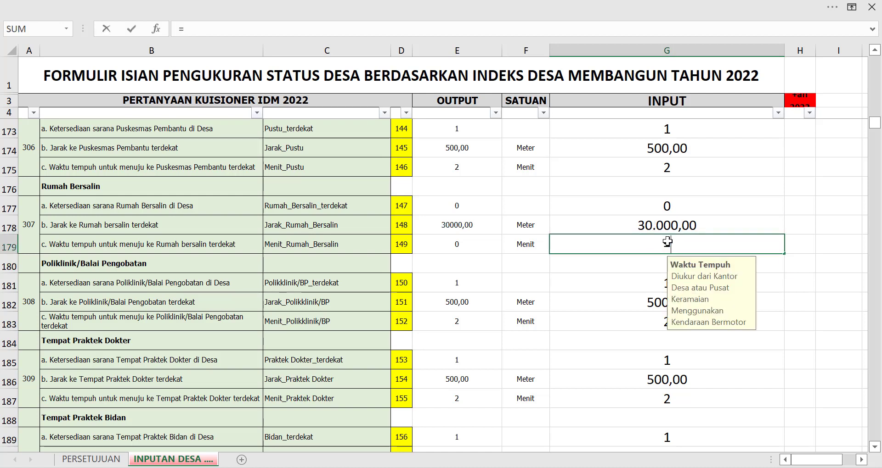
pyautogui.write('60*3')
pyautogui.press('Return')
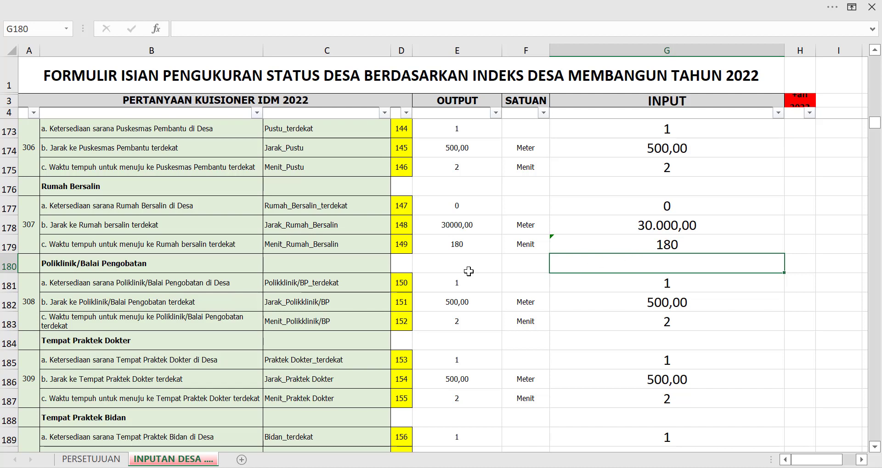
pyautogui.click(679, 205)
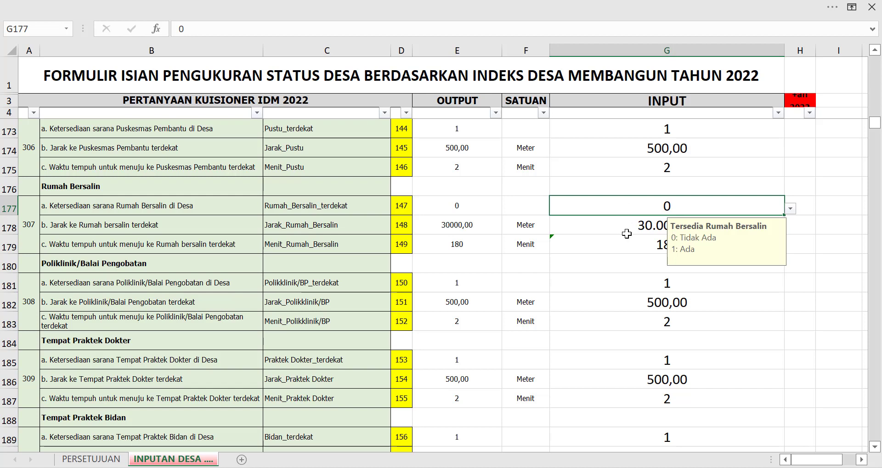
pyautogui.click(642, 231)
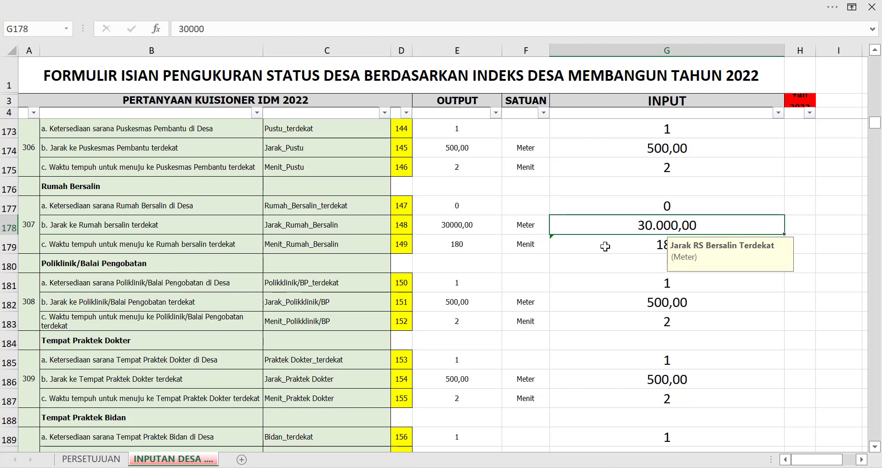
# Step: Review the Poliklinik/Balai Pengobatan answers in question 308: availability, distance to the nearest one and travel time
pyautogui.click(182, 263)
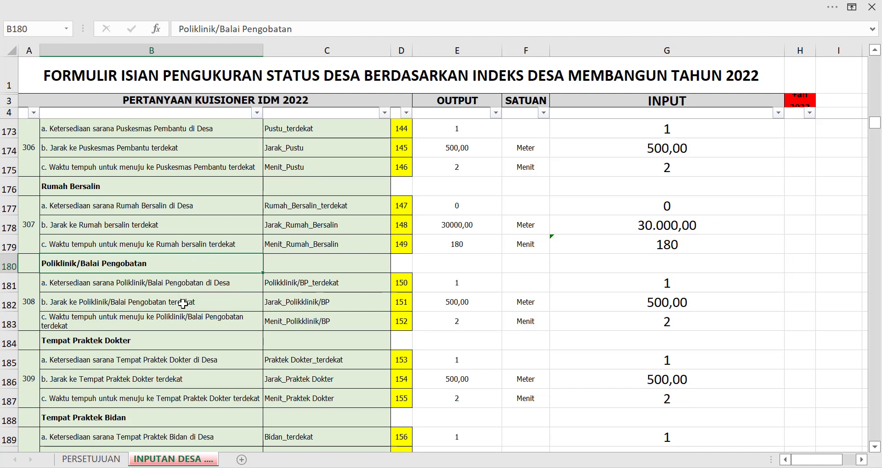
pyautogui.scroll(-1, 182, 304)
pyautogui.scroll(-2, 191, 261)
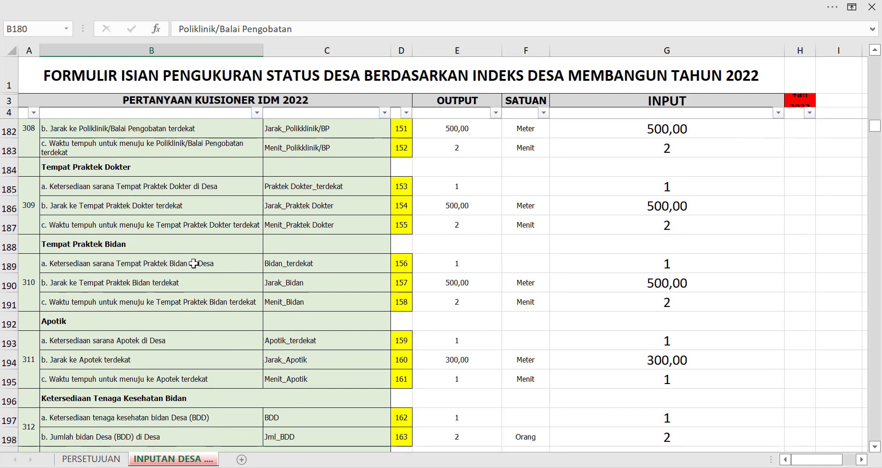
pyautogui.scroll(1, 193, 263)
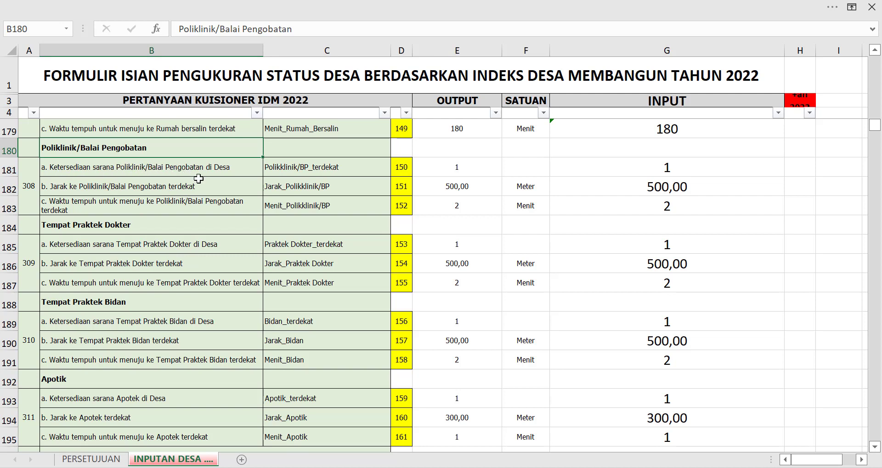
pyautogui.click(676, 168)
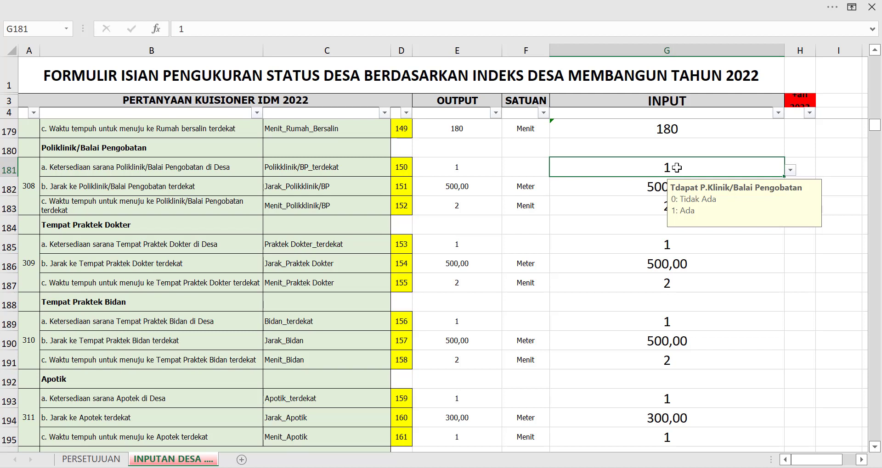
pyautogui.click(628, 201)
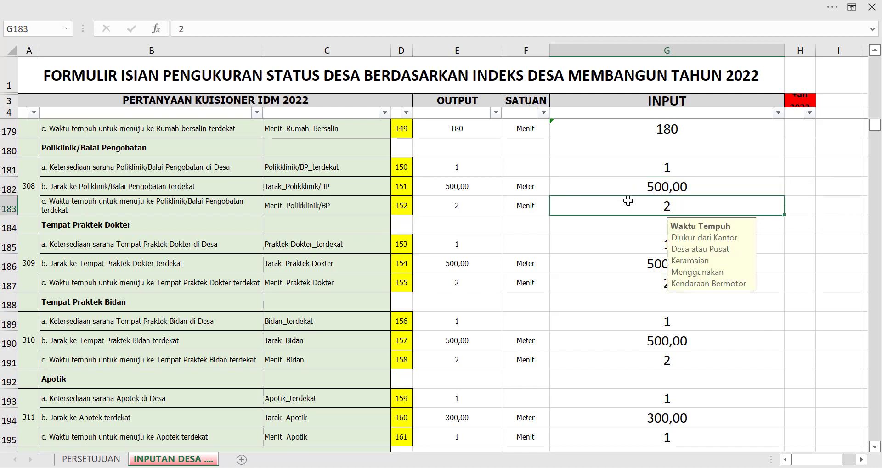
pyautogui.click(639, 192)
pyautogui.click(675, 165)
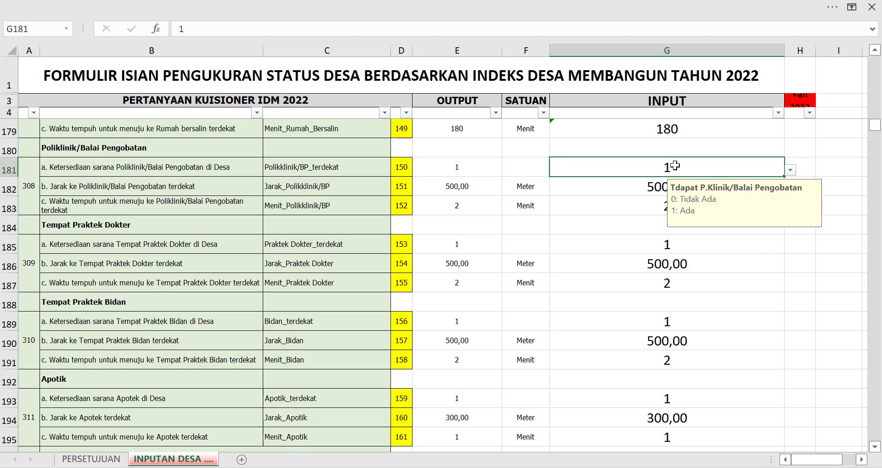
pyautogui.click(648, 191)
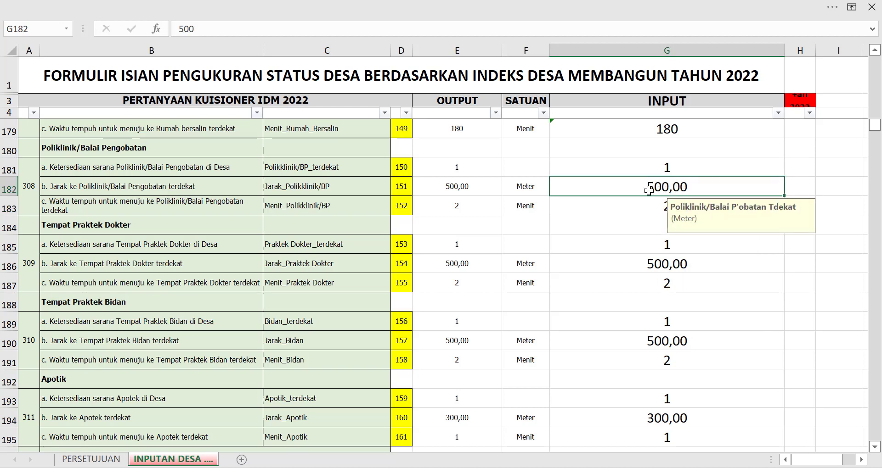
pyautogui.click(94, 208)
pyautogui.click(656, 206)
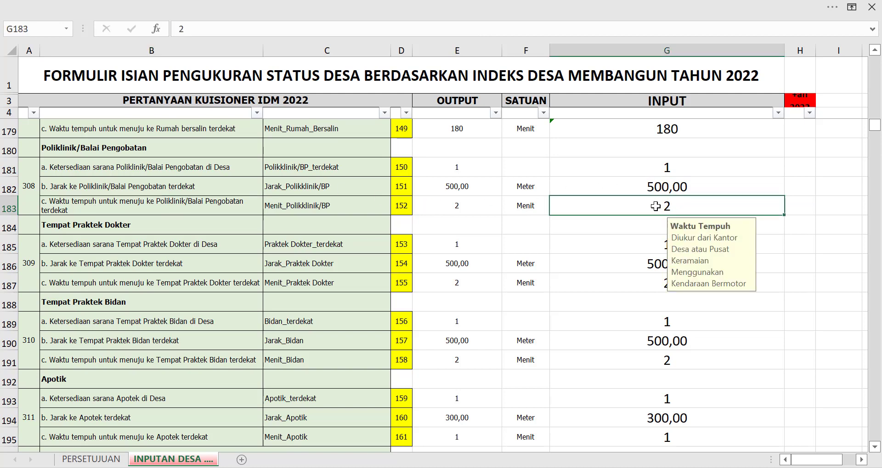
# Step: Review the Tempat Praktek Dokter answers in question 309, covering availability, nearest distance and travel time
pyautogui.scroll(-1, 656, 207)
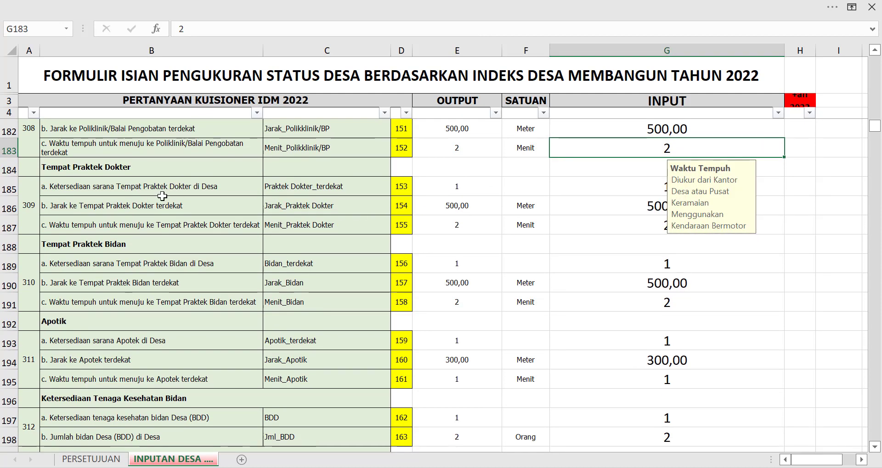
pyautogui.click(206, 186)
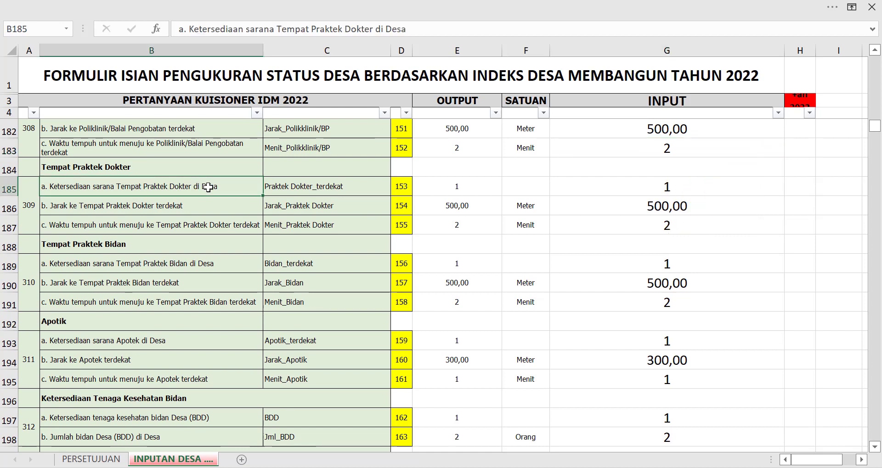
pyautogui.click(680, 188)
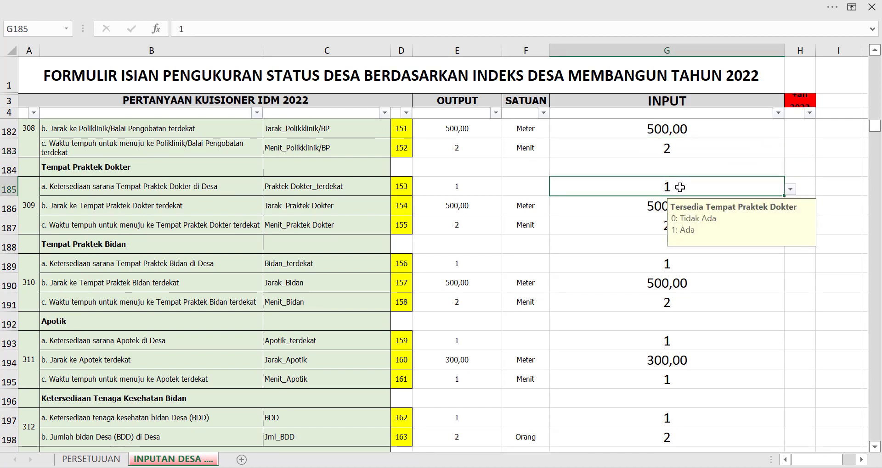
pyautogui.click(657, 203)
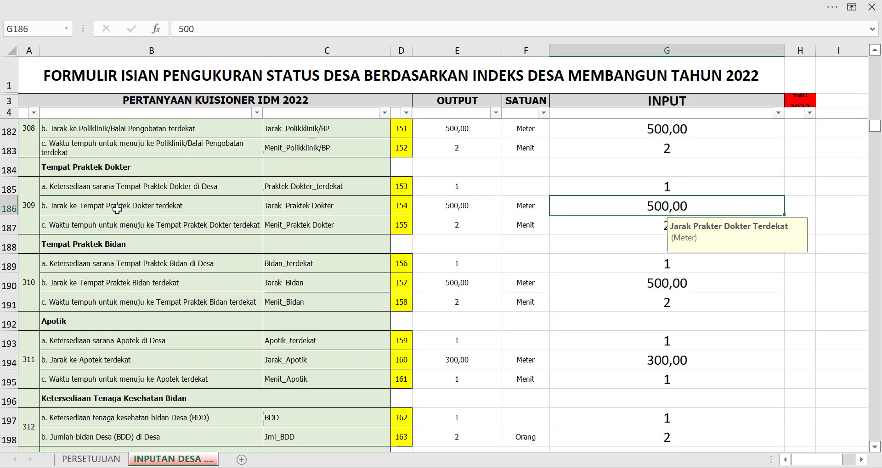
pyautogui.click(219, 185)
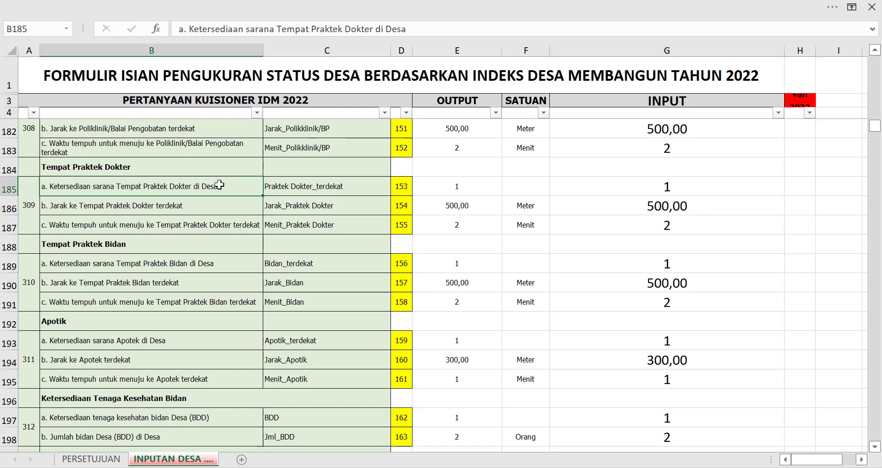
pyautogui.click(675, 212)
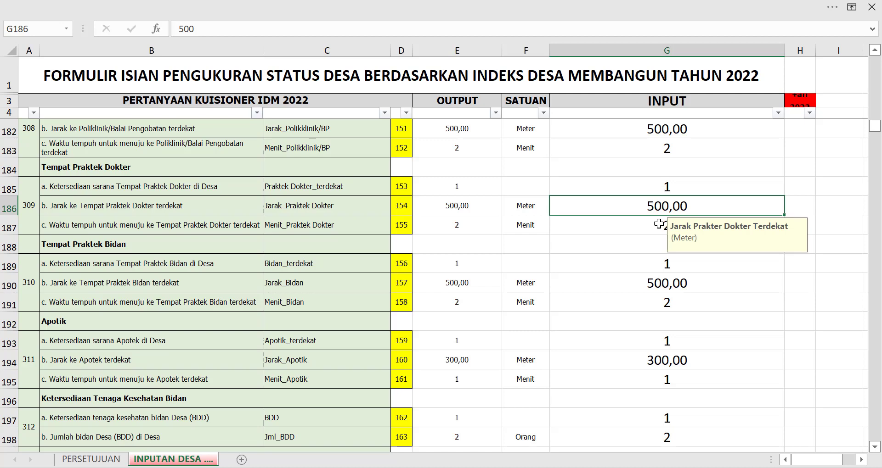
pyautogui.click(659, 224)
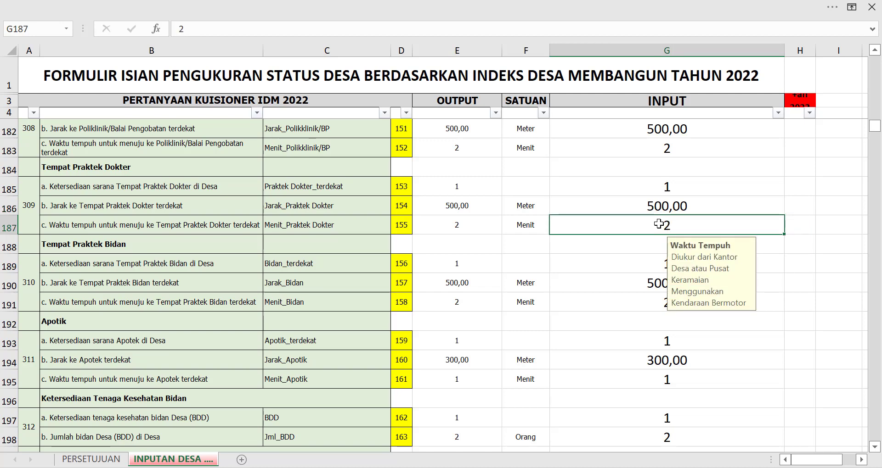
# Step: Check the Tempat Praktek Bidan availability, distance and travel time entries in question 310
pyautogui.scroll(-1, 233, 277)
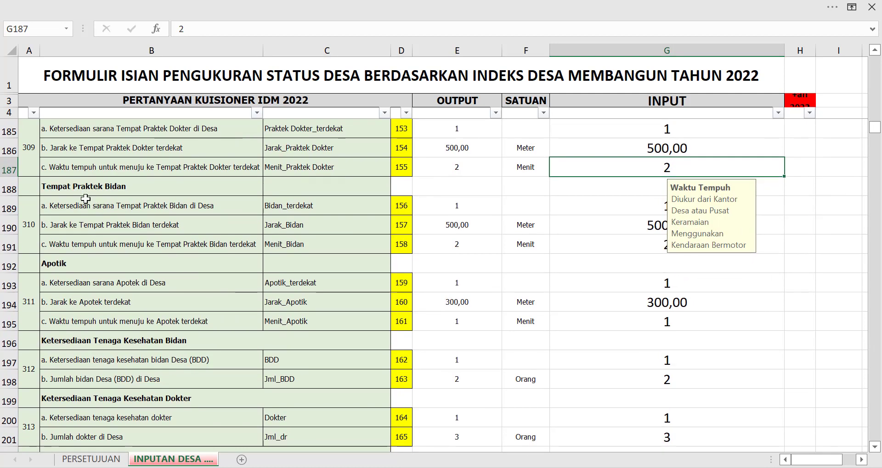
pyautogui.click(87, 209)
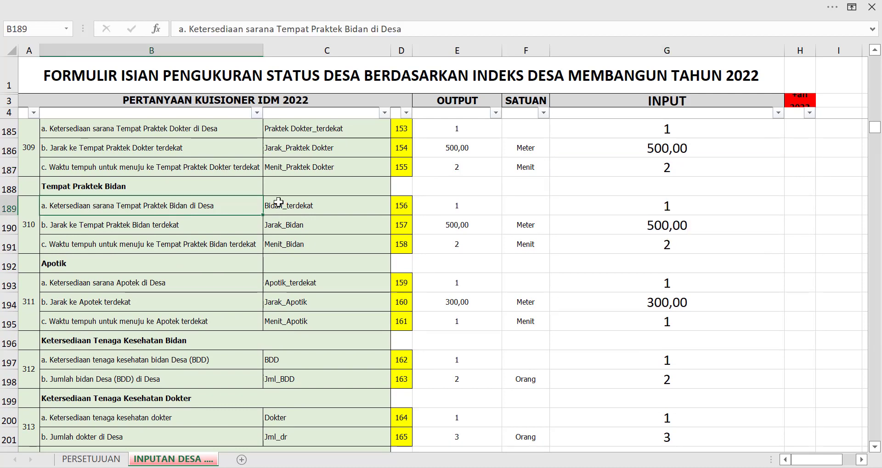
pyautogui.click(657, 210)
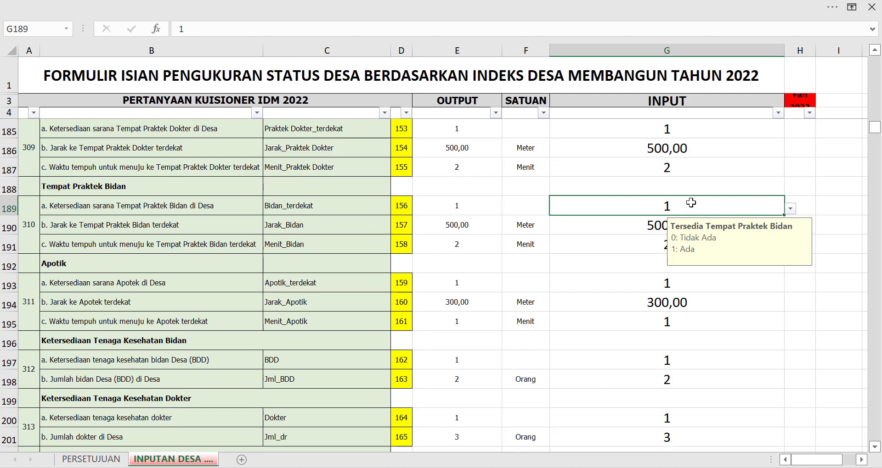
pyautogui.click(663, 223)
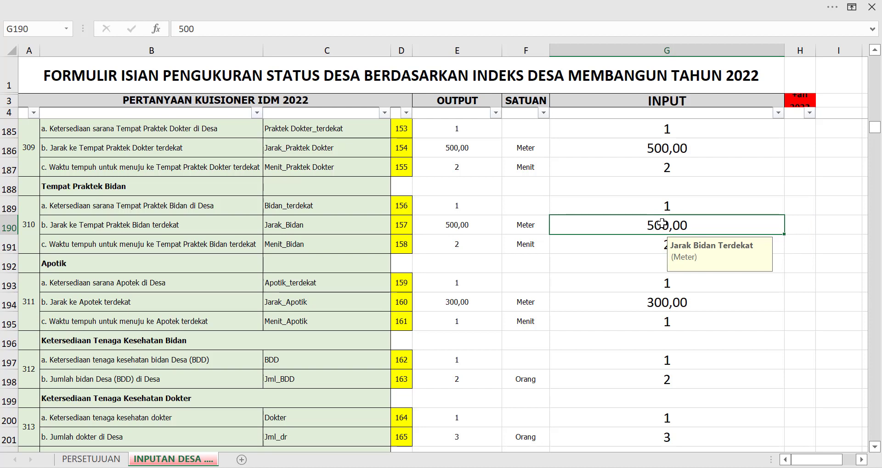
pyautogui.click(651, 245)
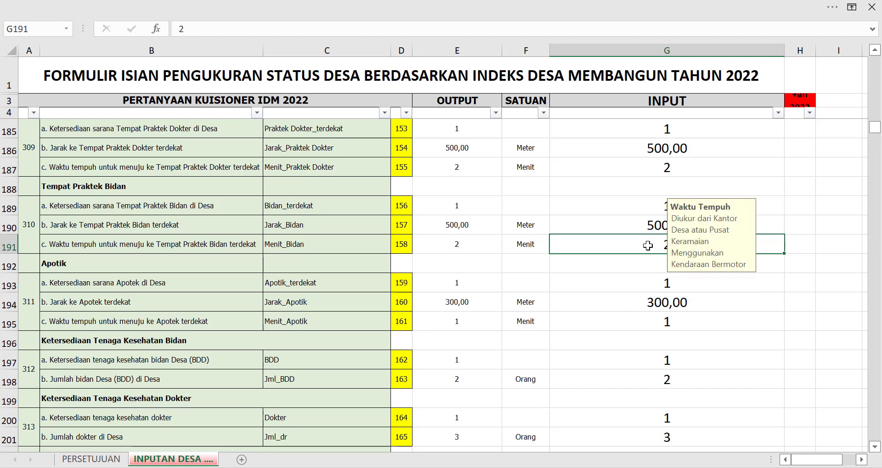
# Step: Check the Apotik entries in question 311 for availability, distance to the nearest pharmacy and travel time
pyautogui.scroll(-1, 651, 245)
pyautogui.click(154, 201)
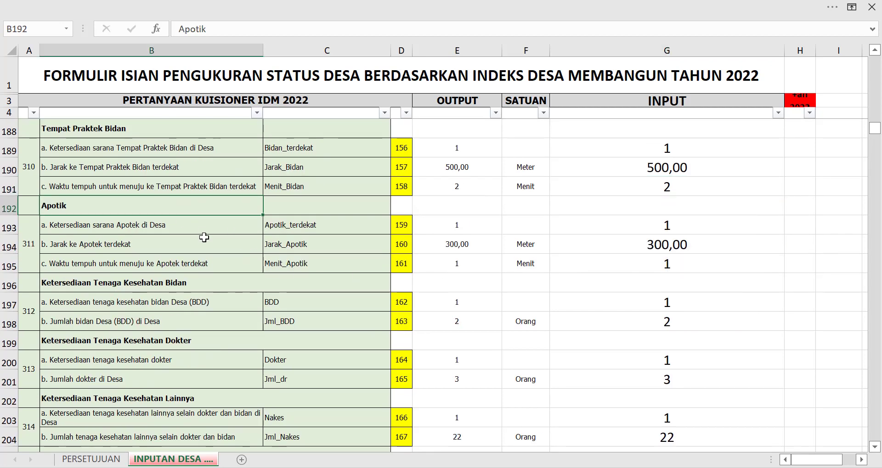
pyautogui.click(674, 226)
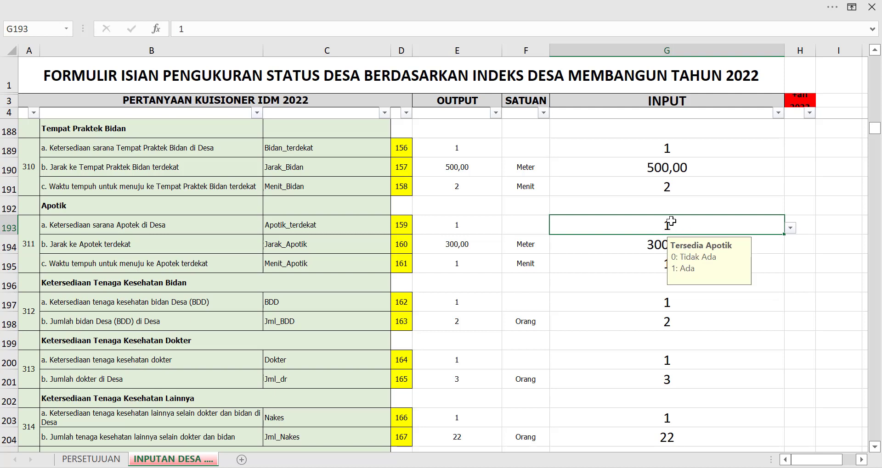
pyautogui.click(650, 244)
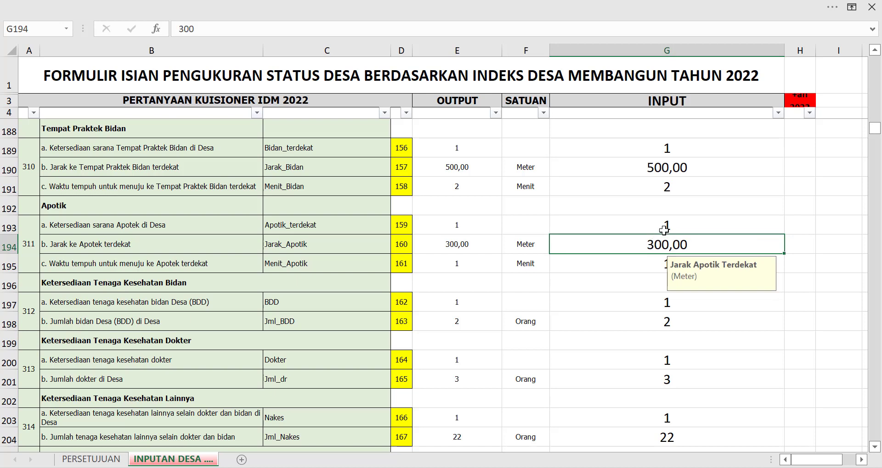
pyautogui.click(666, 228)
pyautogui.click(660, 251)
pyautogui.click(655, 267)
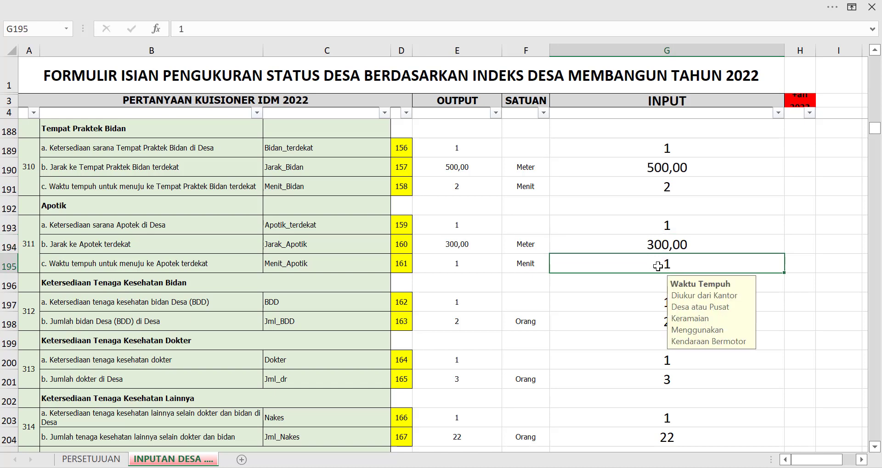
# Step: Review the village midwife (BDD) availability and number of midwives in question 312
pyautogui.scroll(-2, 658, 266)
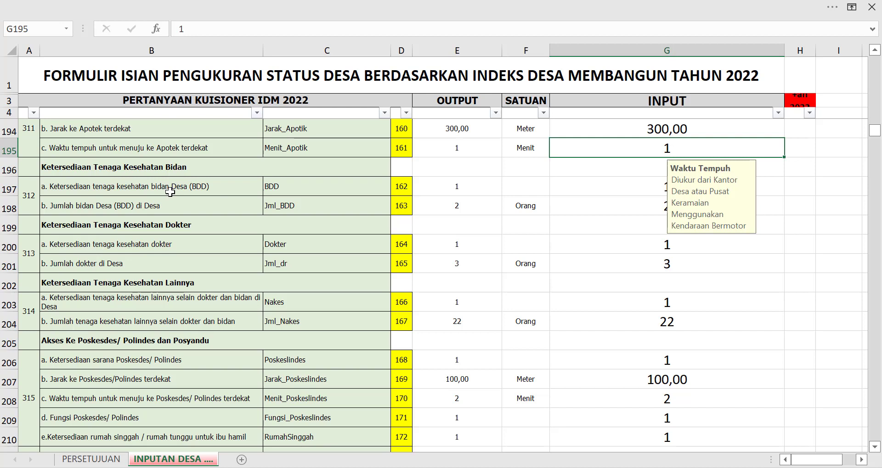
pyautogui.click(592, 188)
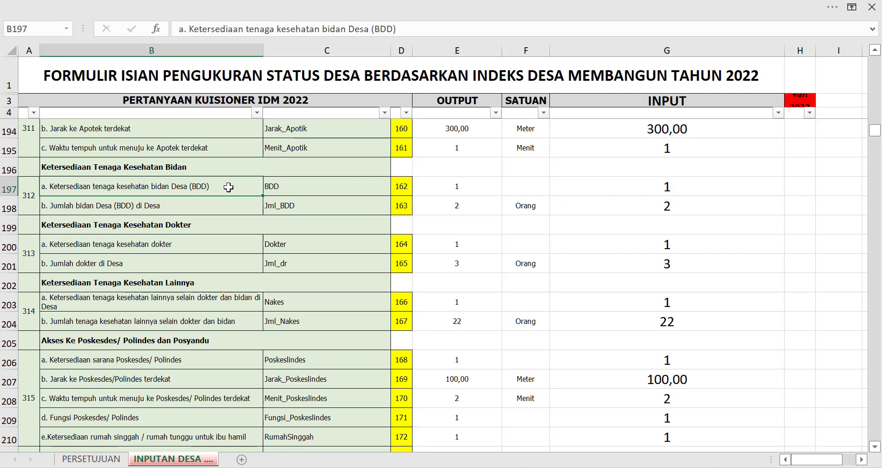
pyautogui.click(643, 187)
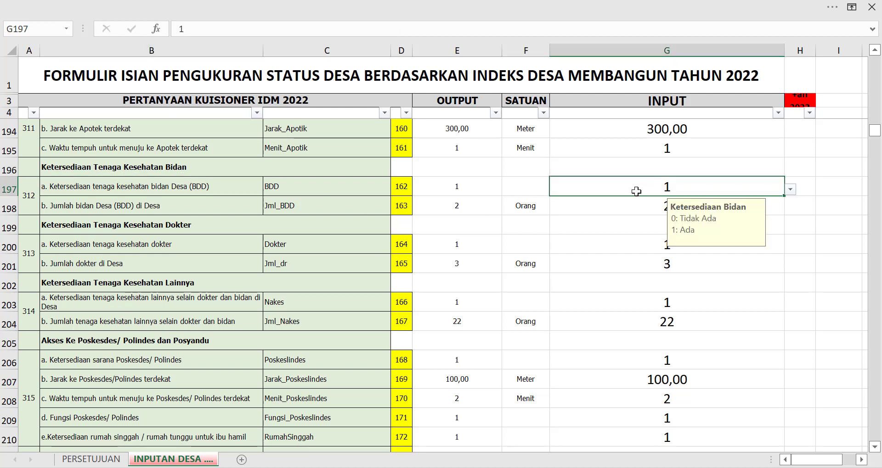
pyautogui.click(659, 205)
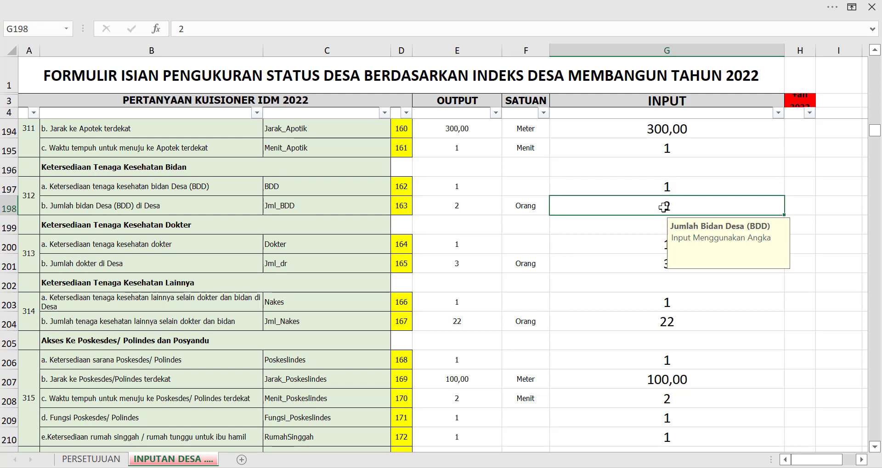
# Step: Review the doctor availability and number of doctors in question 313, and the availability of other health workers in 314a
pyautogui.scroll(-1, 664, 207)
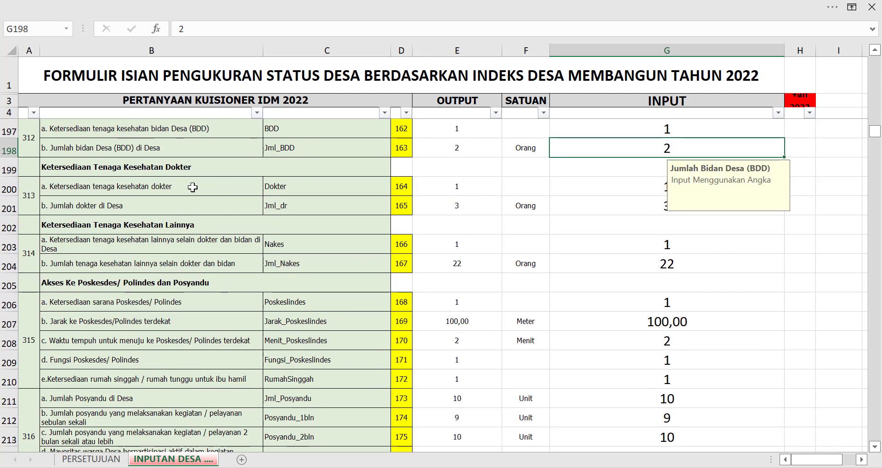
pyautogui.click(27, 203)
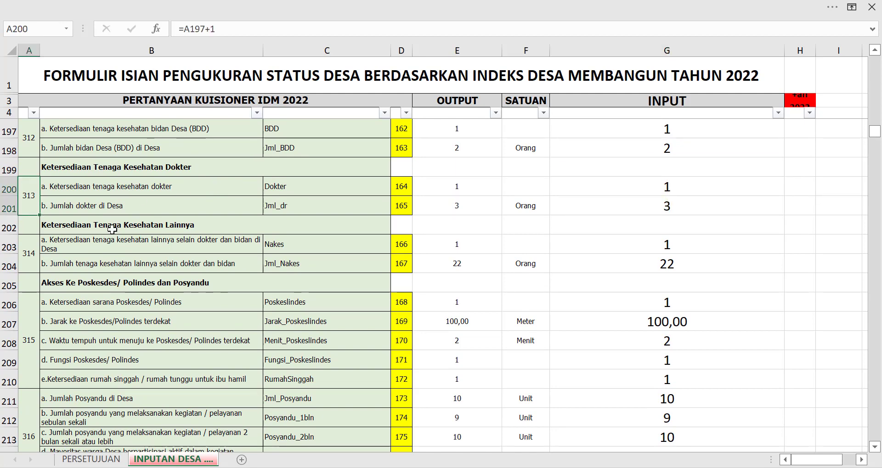
pyautogui.scroll(-7, 112, 229)
pyautogui.scroll(5, 128, 258)
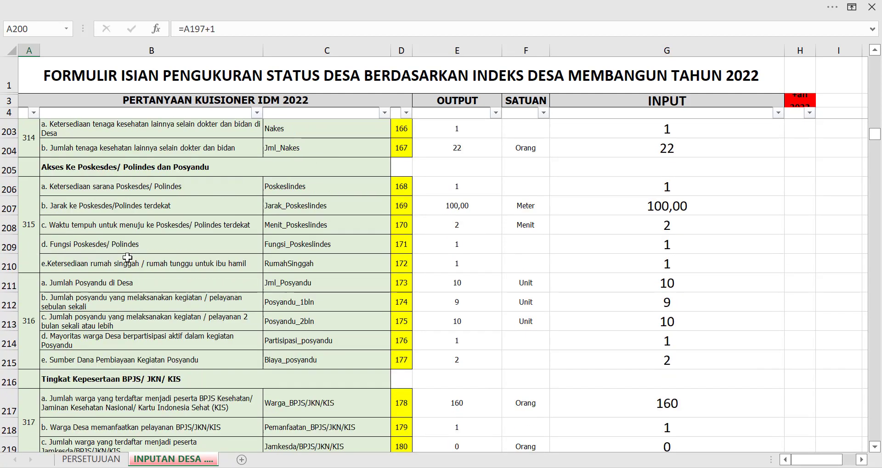
pyautogui.scroll(2, 128, 257)
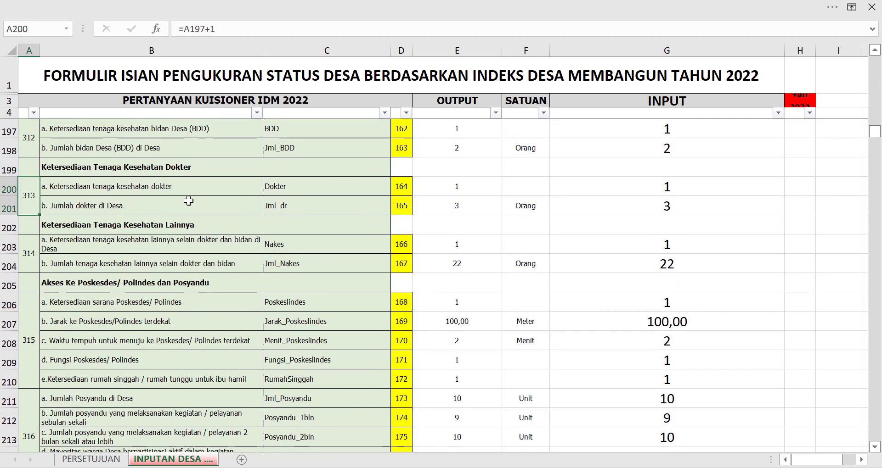
pyautogui.click(708, 192)
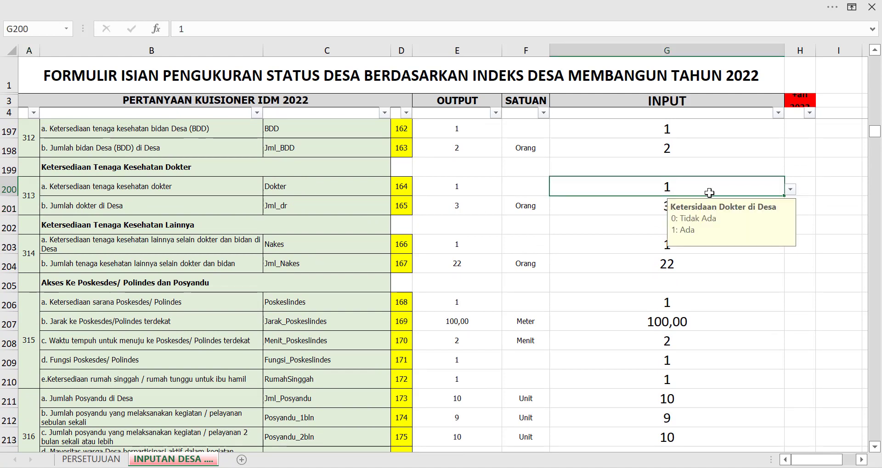
pyautogui.click(657, 213)
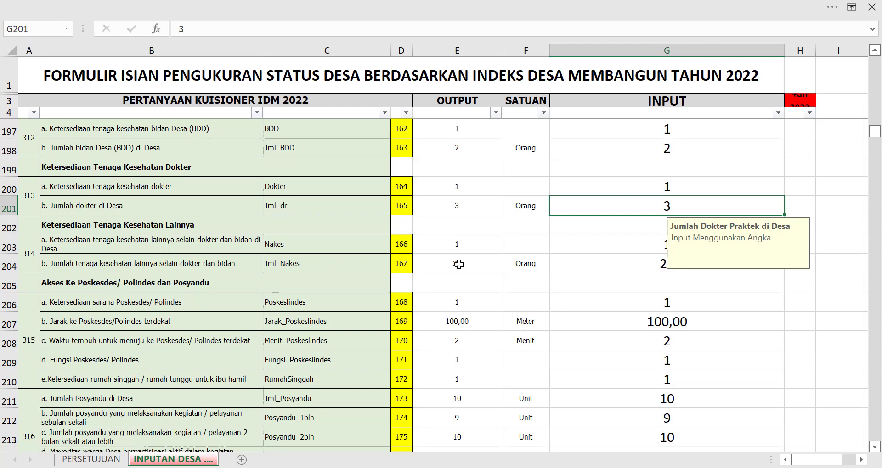
pyautogui.click(652, 246)
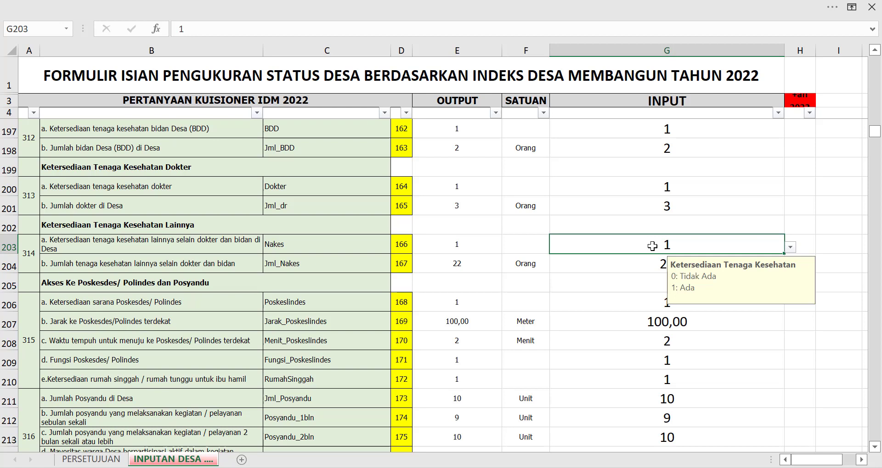
# Step: Check the number of other health workers in question 314b and the Poskesdes/Polindes access entries in question 315
pyautogui.click(200, 268)
pyautogui.click(652, 266)
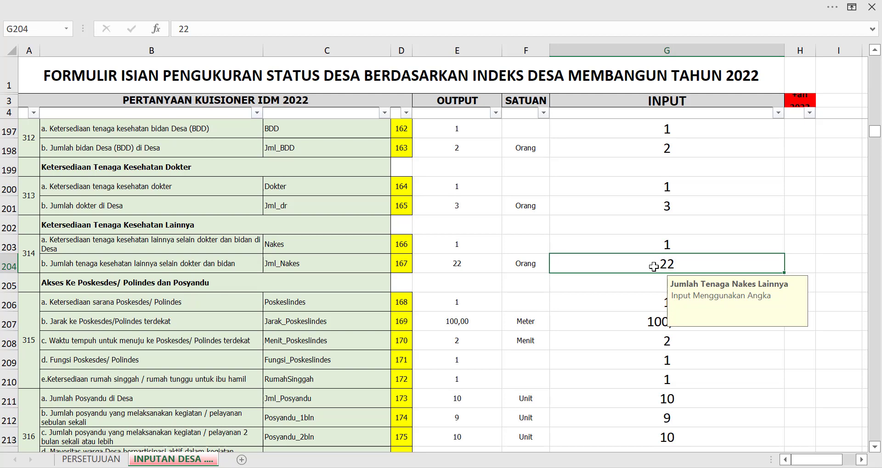
pyautogui.scroll(-1, 653, 267)
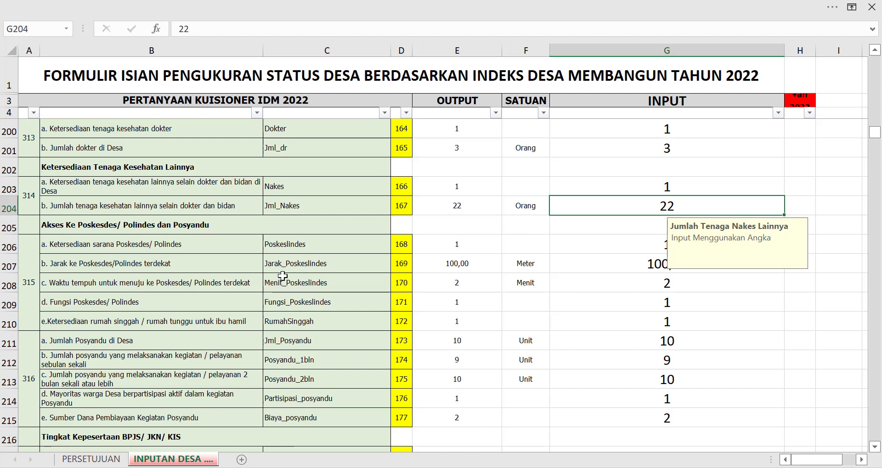
# Step: Review the Posyandu entries in question 316, including the answer codes for funding source and residents' participation
pyautogui.scroll(-2, 120, 274)
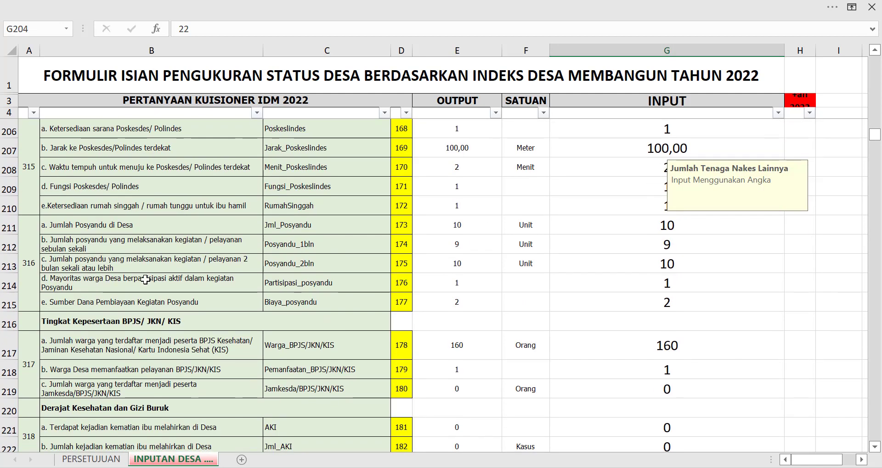
pyautogui.scroll(-2, 654, 261)
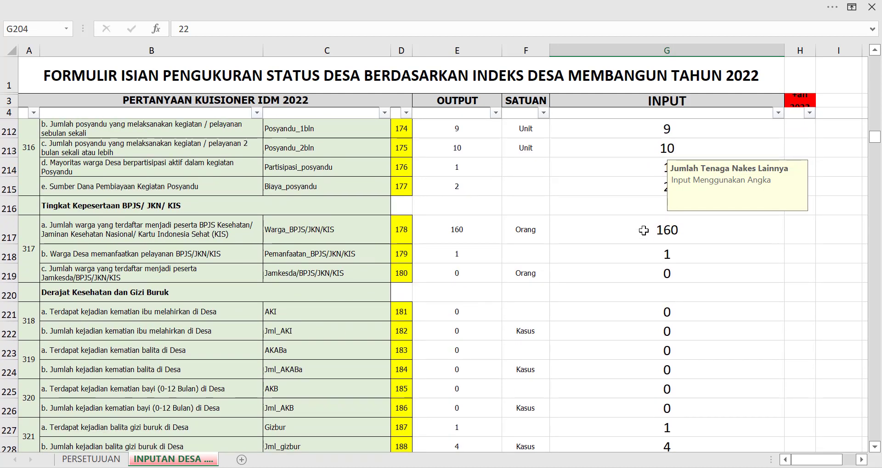
pyautogui.moveTo(658, 187); pyautogui.dragTo(59, 127)
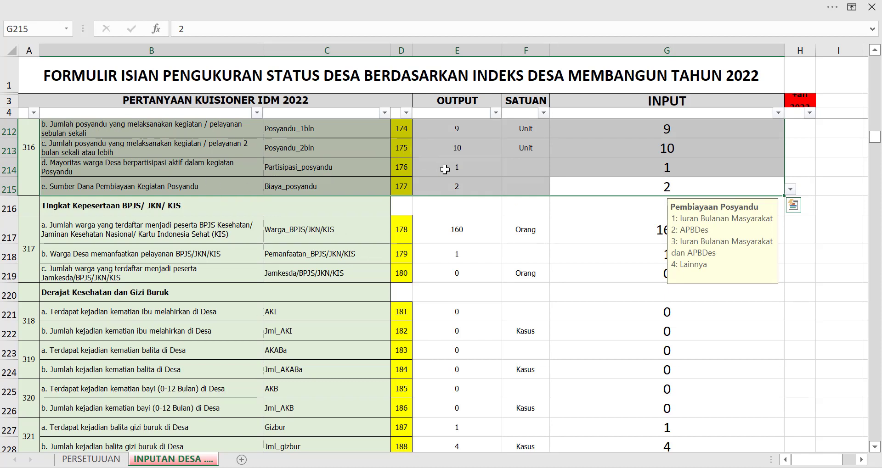
pyautogui.click(527, 167)
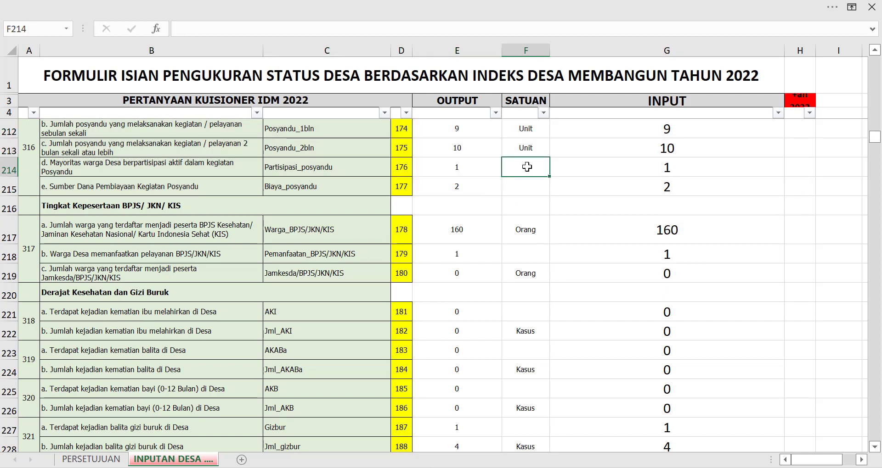
pyautogui.click(640, 164)
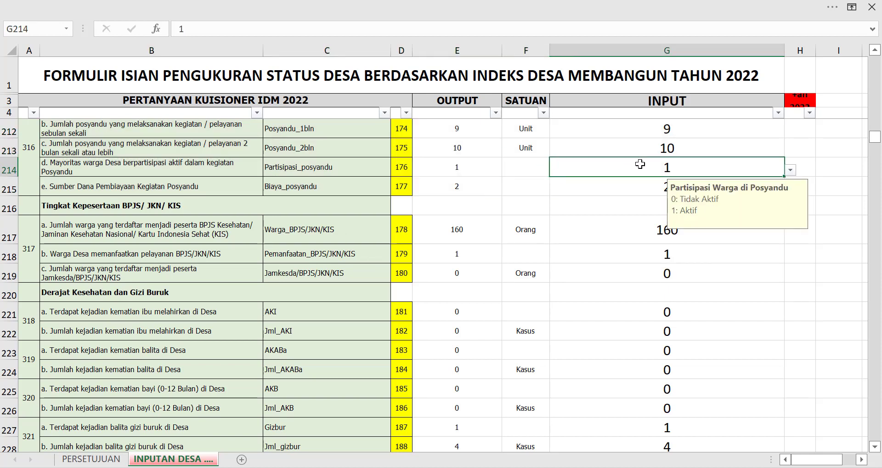
# Step: Check the BPJS/JKN/KIS entries in question 317 for registered residents, service use and Jamkesda participants
pyautogui.click(191, 239)
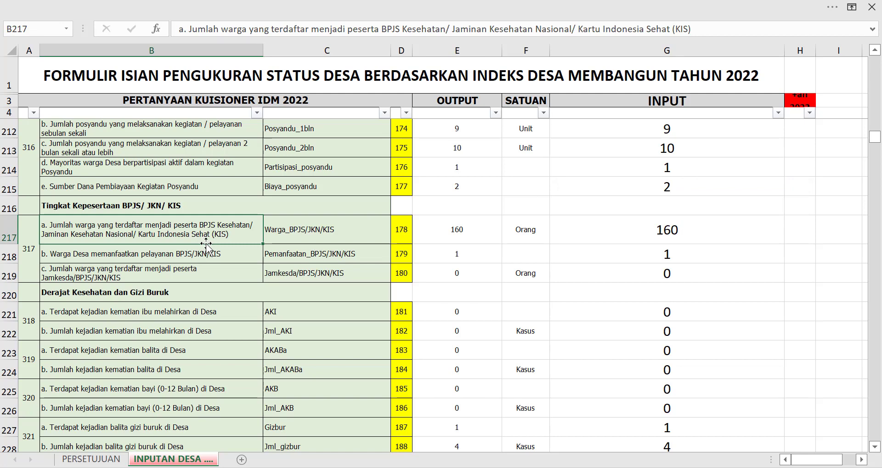
pyautogui.click(709, 227)
pyautogui.scroll(-1, 710, 226)
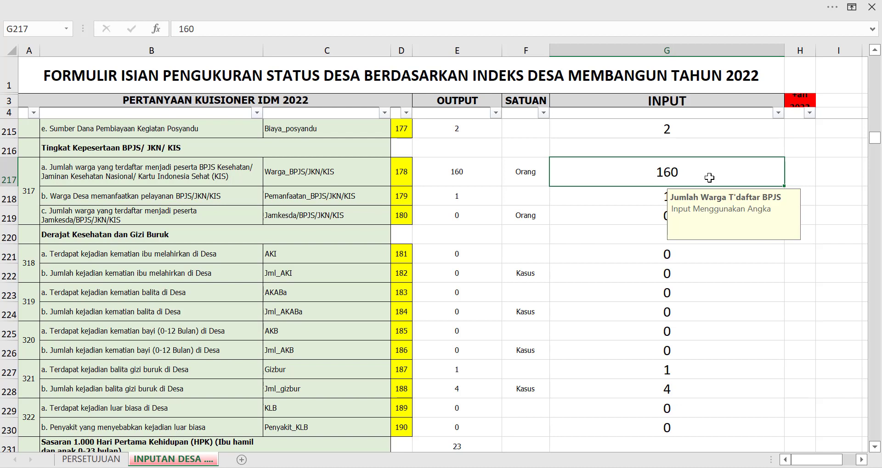
pyautogui.click(204, 197)
pyautogui.click(698, 196)
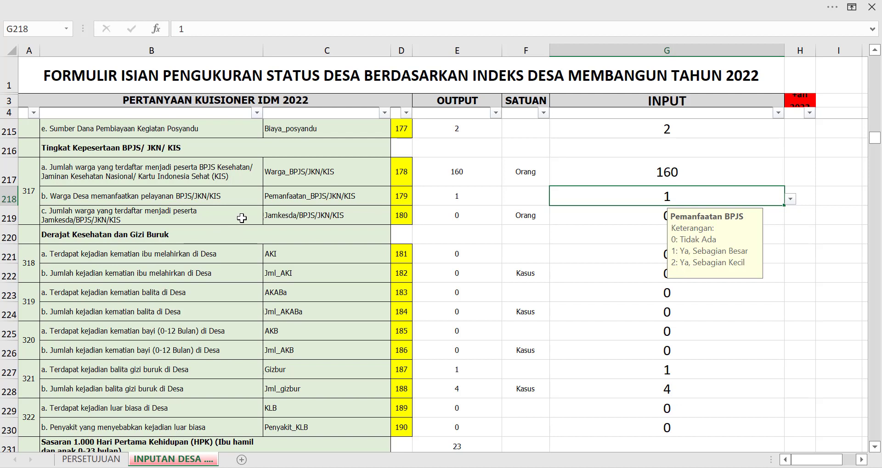
pyautogui.moveTo(242, 218); pyautogui.dragTo(696, 219)
pyautogui.click(697, 212)
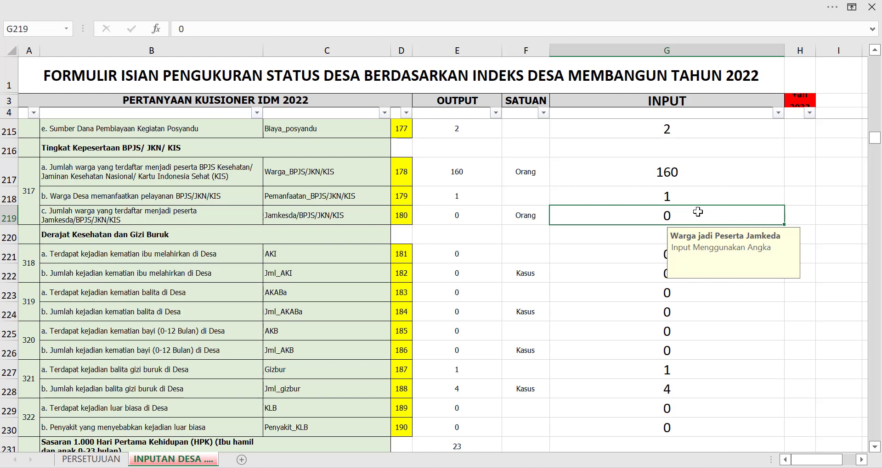
# Step: Review the Derajat Kesehatan dan Gizi Buruk entries across questions 318 to 322
pyautogui.scroll(-2, 698, 211)
pyautogui.scroll(2, 253, 260)
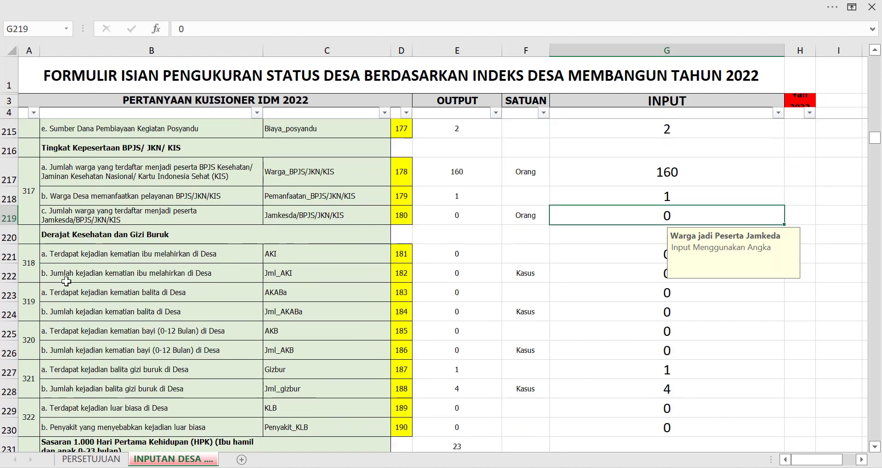
pyautogui.click(182, 234)
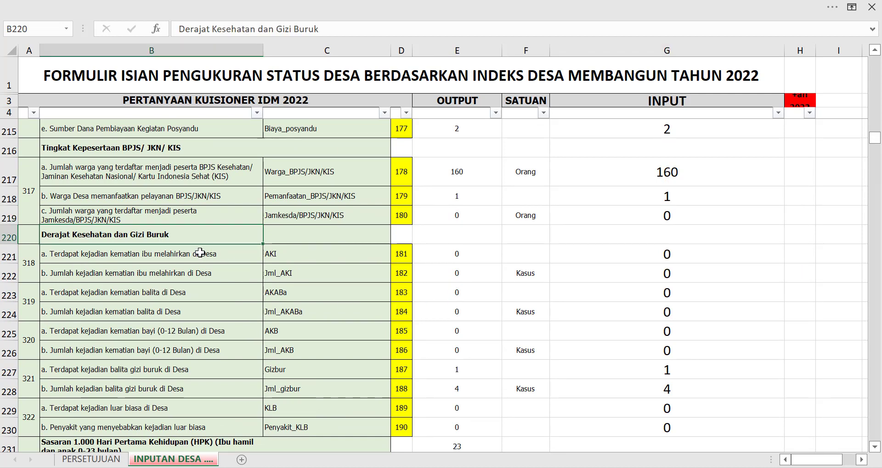
pyautogui.moveTo(200, 252); pyautogui.dragTo(632, 422)
pyautogui.scroll(-1, 632, 421)
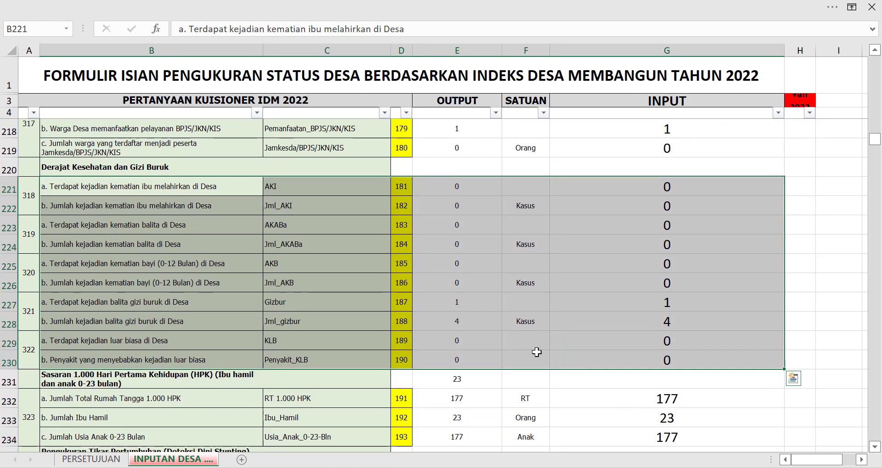
# Step: Check the maternal death occurrence and case count in question 318, and the extraordinary disease event items in question 322
pyautogui.click(693, 181)
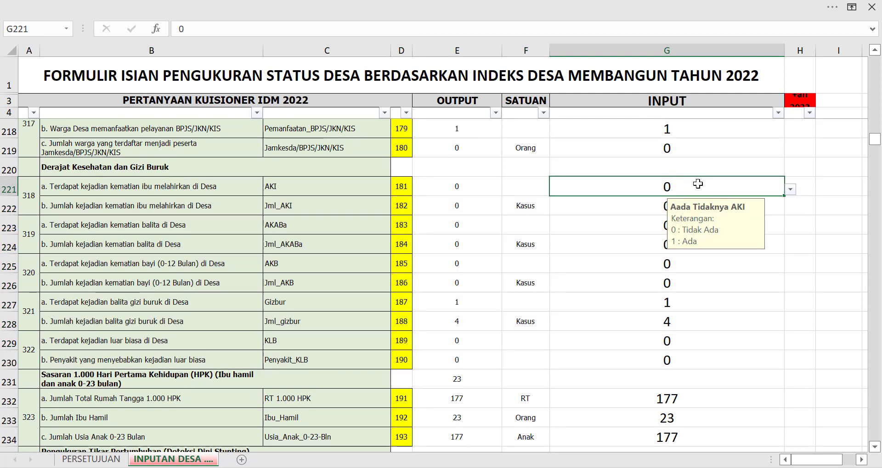
pyautogui.click(656, 207)
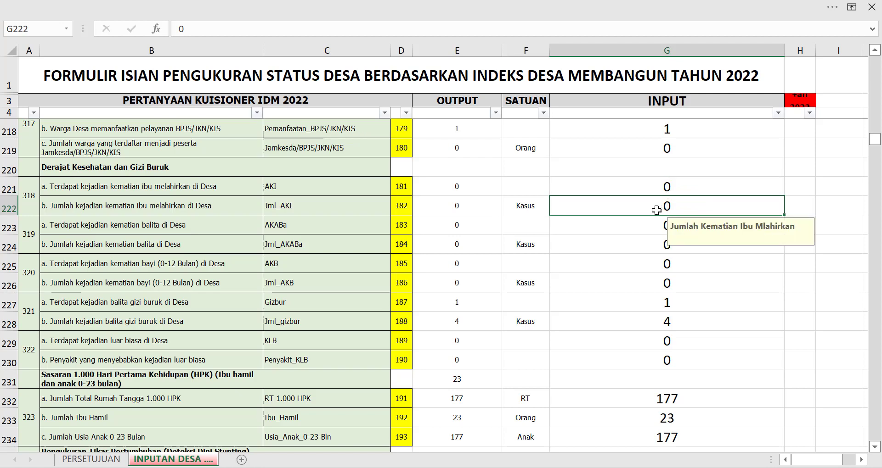
pyautogui.click(665, 188)
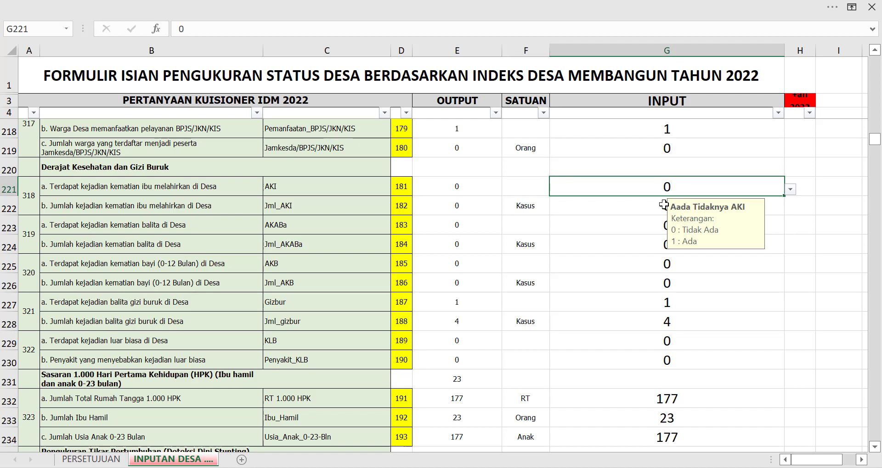
pyautogui.click(663, 206)
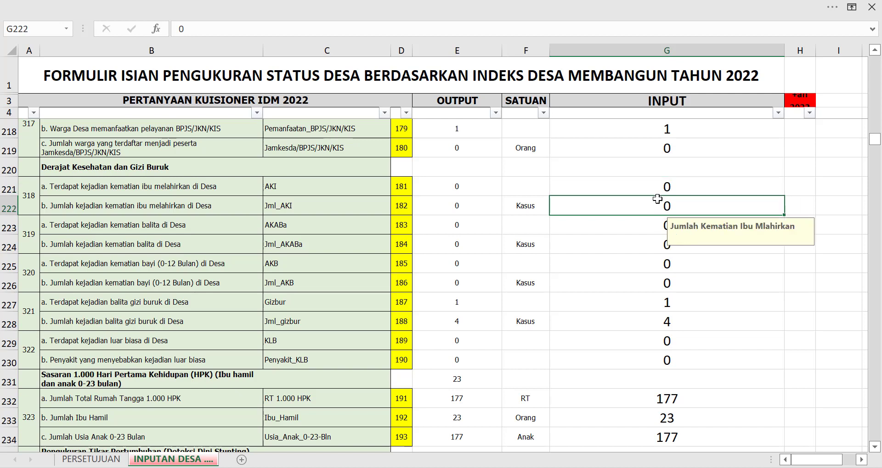
pyautogui.scroll(-1, 155, 280)
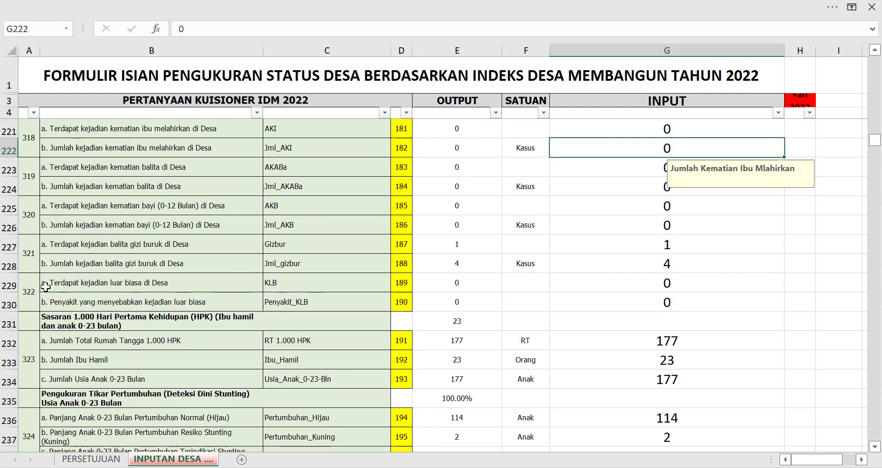
pyautogui.moveTo(37, 289); pyautogui.dragTo(170, 293)
# Step: Review the 1.000 HPK target items in question 323 and the child growth measurement items in question 324
pyautogui.scroll(-2, 169, 293)
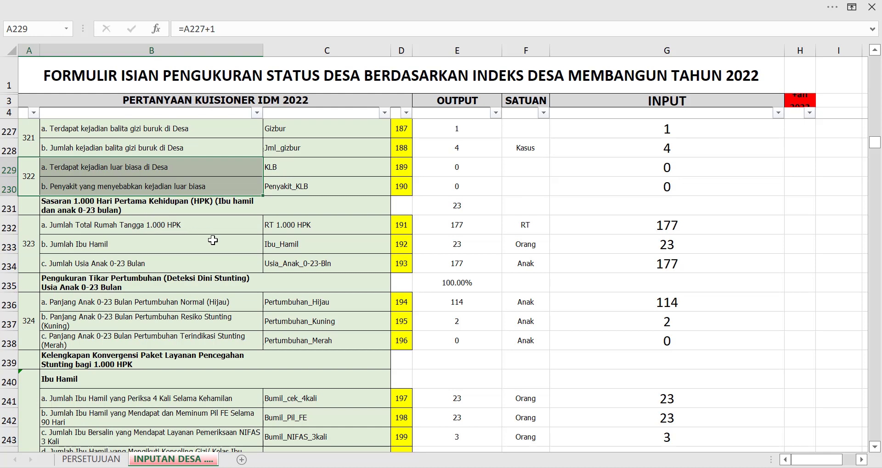
pyautogui.scroll(-1, 230, 241)
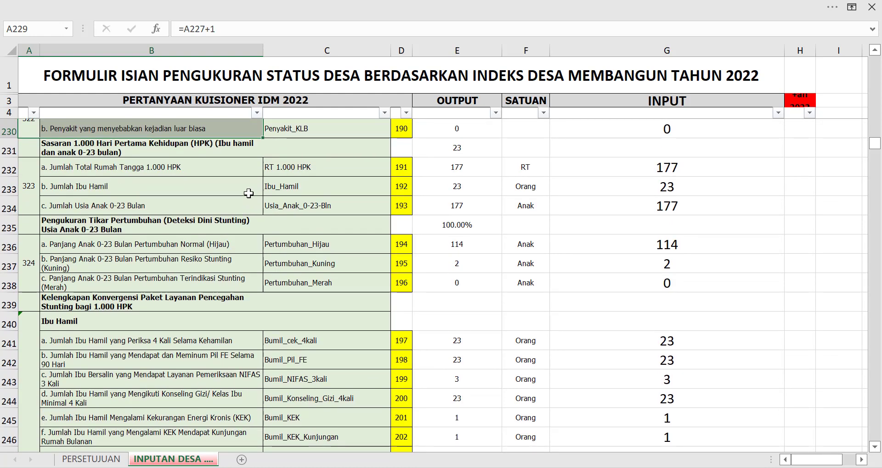
pyautogui.click(233, 180)
pyautogui.moveTo(232, 181); pyautogui.dragTo(235, 286)
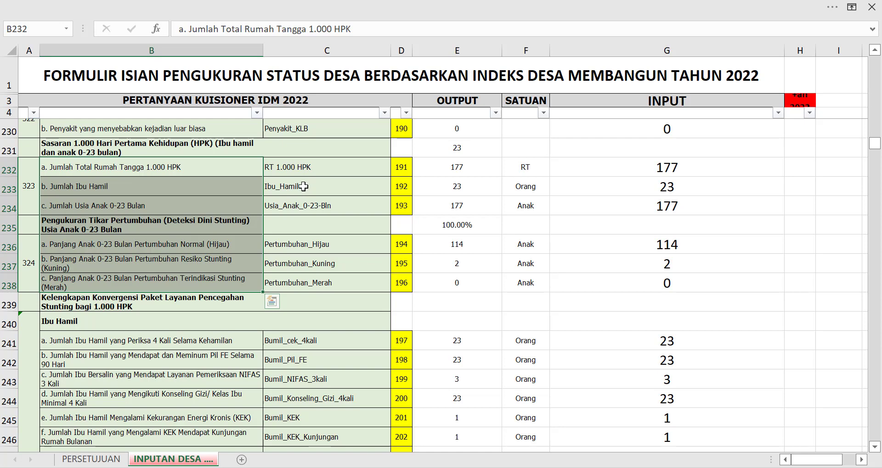
# Step: Look through the stunting prevention convergence entries for pregnant women in question 325 and children aged 0-23 months in question 326
pyautogui.scroll(-1, 303, 187)
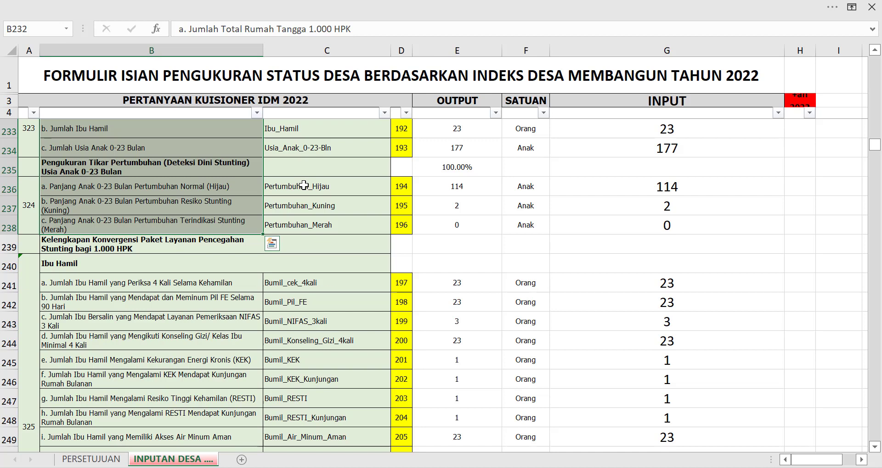
pyautogui.scroll(-2, 224, 242)
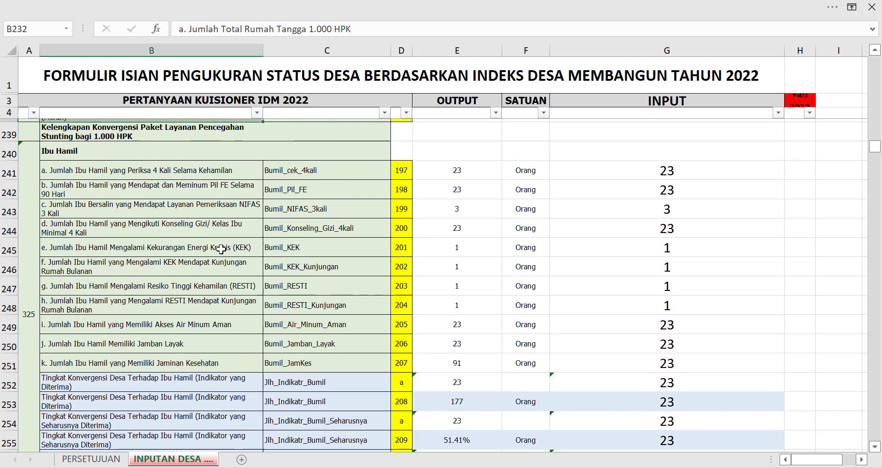
pyautogui.scroll(-3, 277, 256)
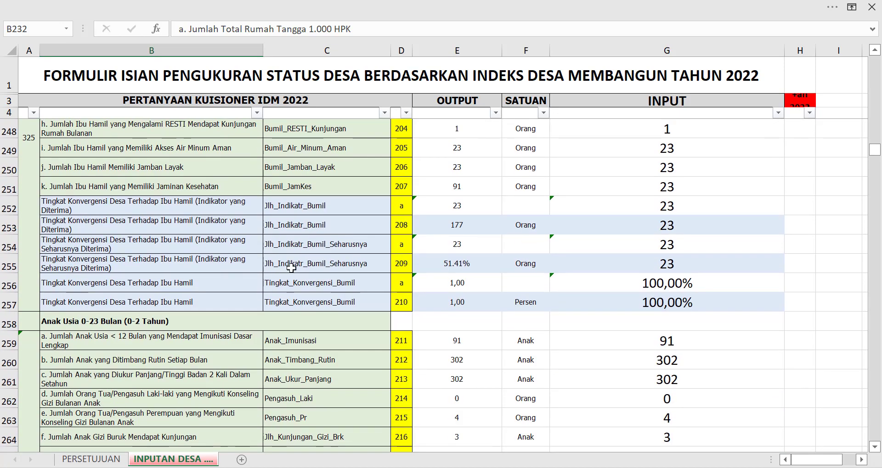
pyautogui.scroll(-5, 299, 263)
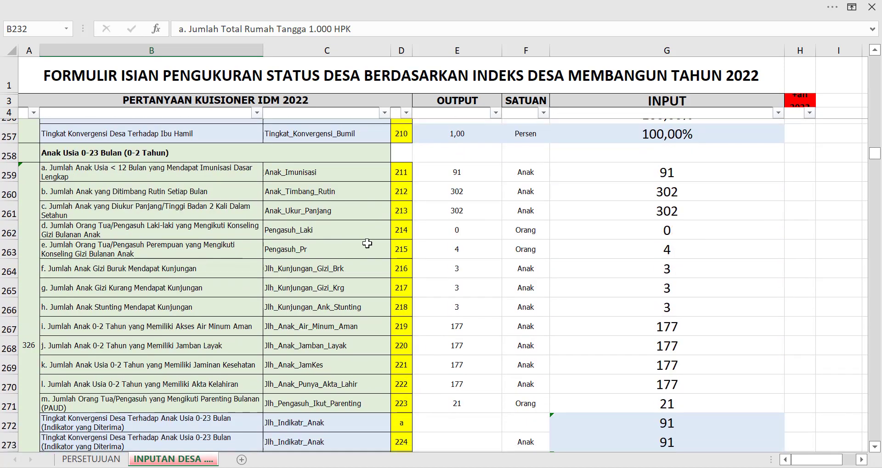
pyautogui.scroll(-2, 366, 242)
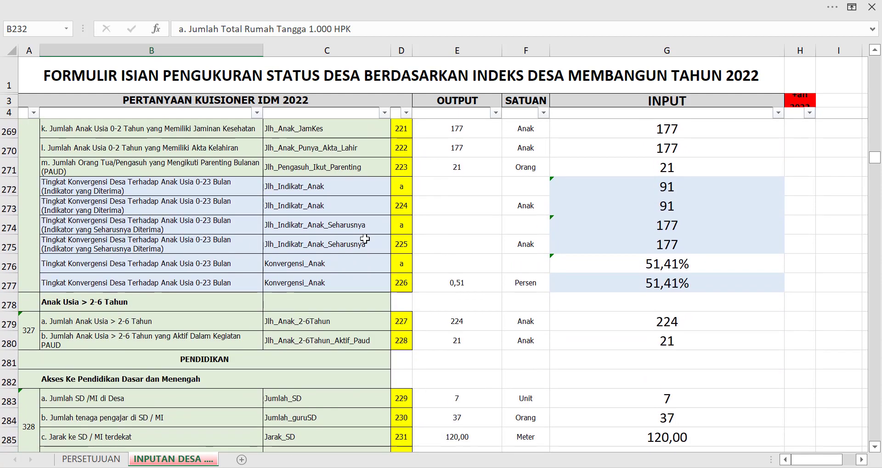
# Step: Review the number of children aged over 2-6 years and those active in PAUD in question 327
pyautogui.scroll(2, 365, 239)
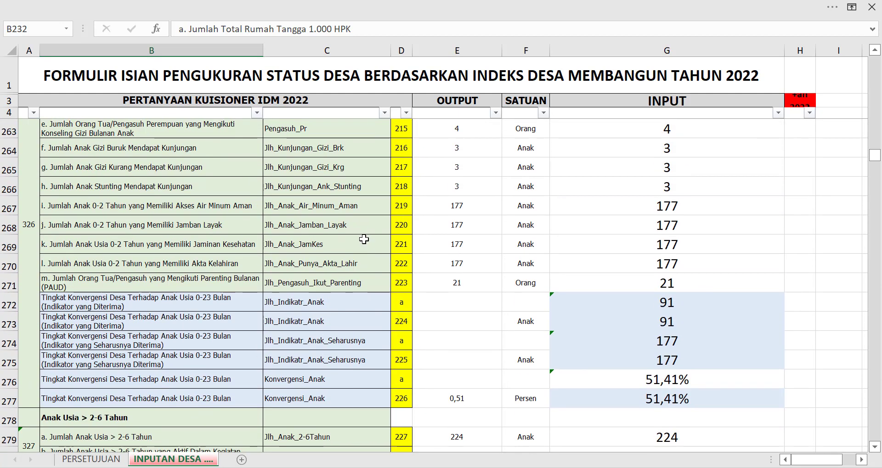
pyautogui.scroll(-1, 362, 240)
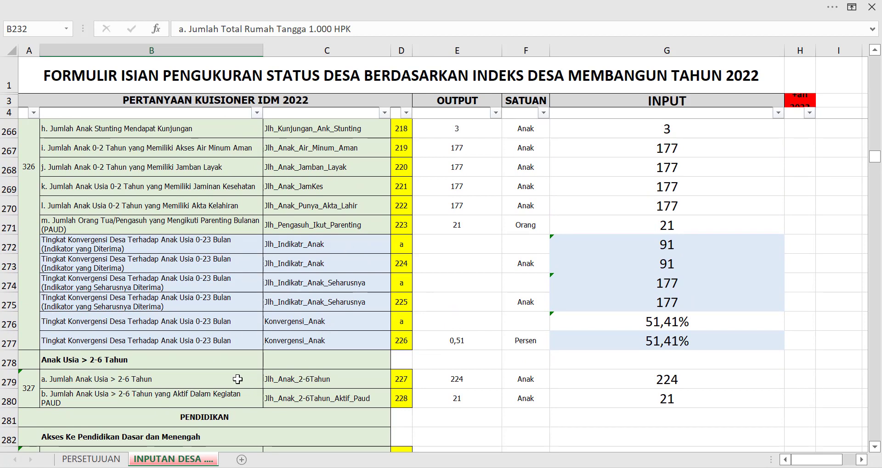
pyautogui.moveTo(206, 375); pyautogui.dragTo(638, 390)
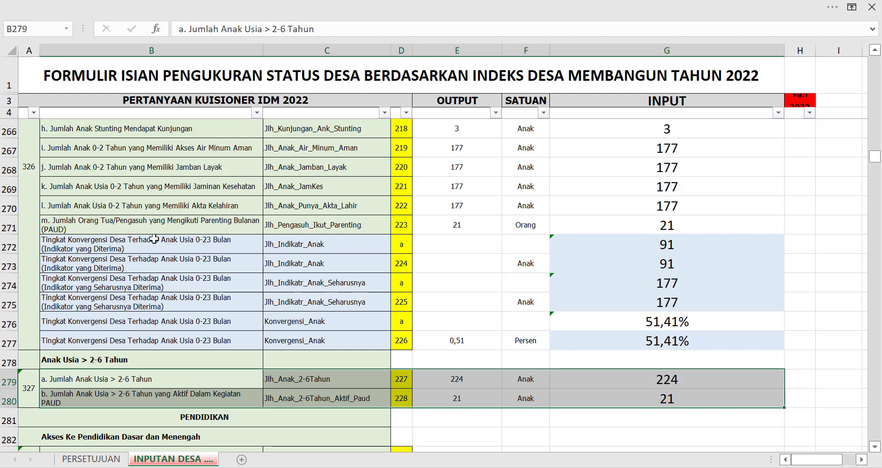
# Step: Check the number of children aged 0-2 years with birth certificates in question 326l against the surrounding health entries
pyautogui.click(193, 208)
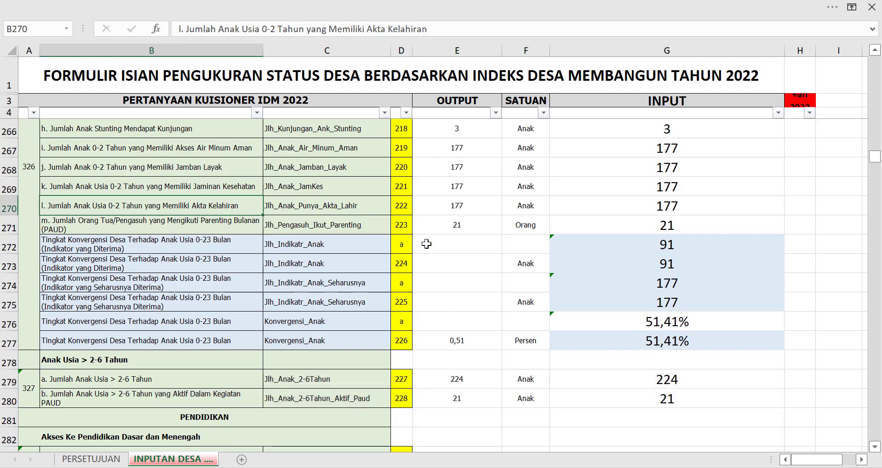
pyautogui.click(694, 208)
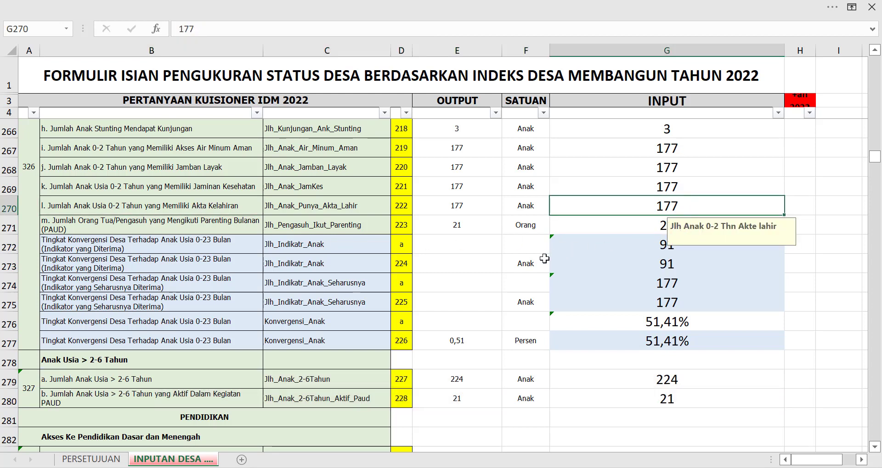
pyautogui.scroll(2, 542, 259)
pyautogui.scroll(1, 540, 260)
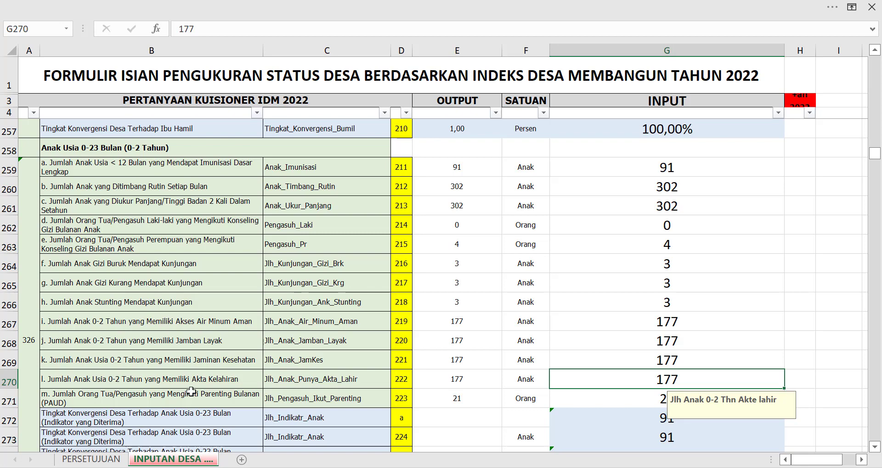
pyautogui.scroll(-2, 351, 377)
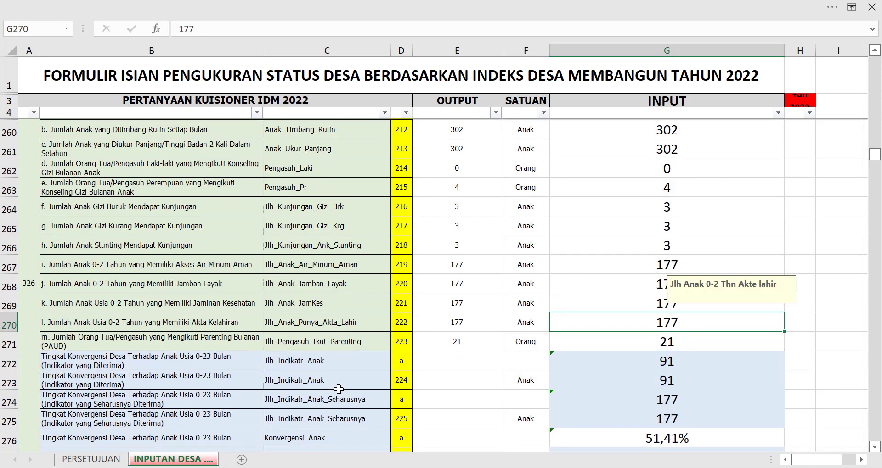
pyautogui.scroll(20, 338, 389)
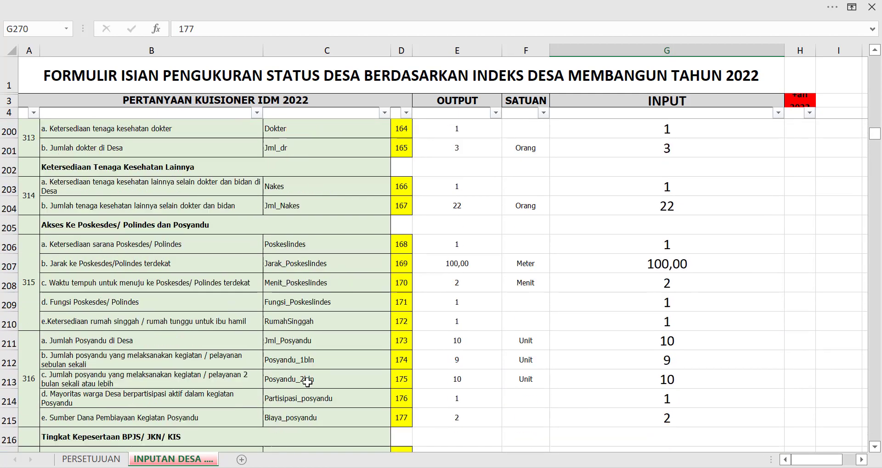
# Step: Review the health section of the social dimension again, from the nearest health facility in question 301 through the child entries in questions 326 and 327
pyautogui.scroll(18, 303, 383)
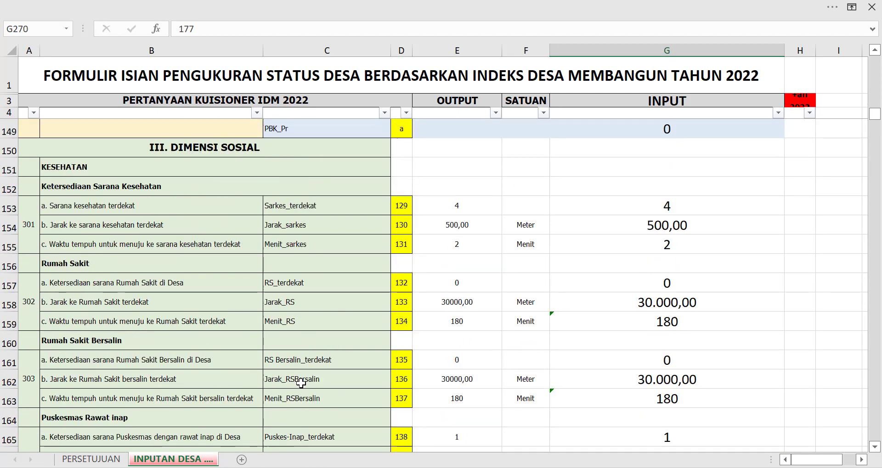
pyautogui.scroll(-4, 300, 386)
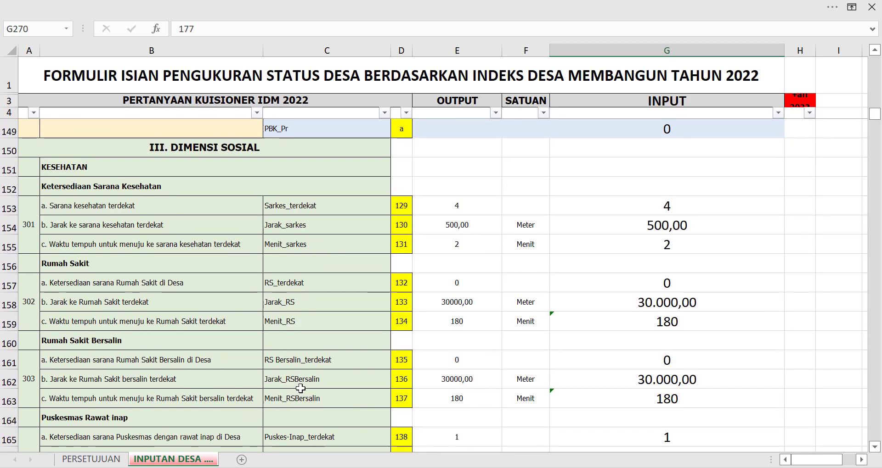
pyautogui.scroll(-18, 300, 389)
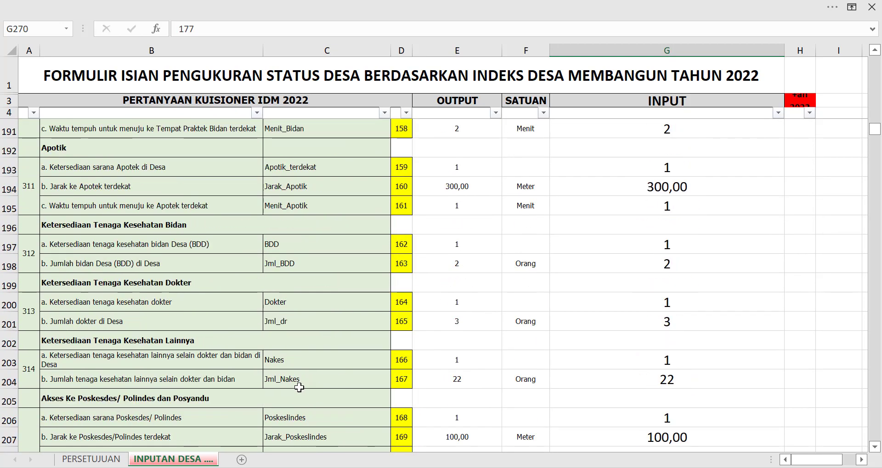
pyautogui.scroll(-17, 299, 390)
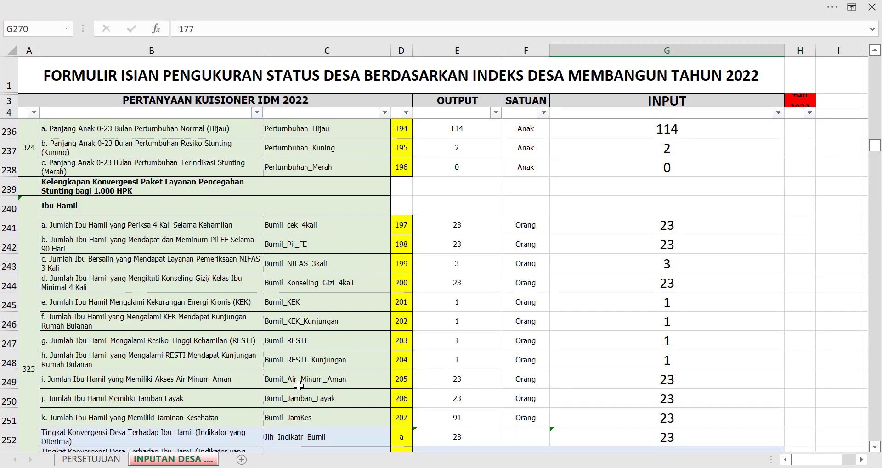
pyautogui.scroll(-7, 299, 386)
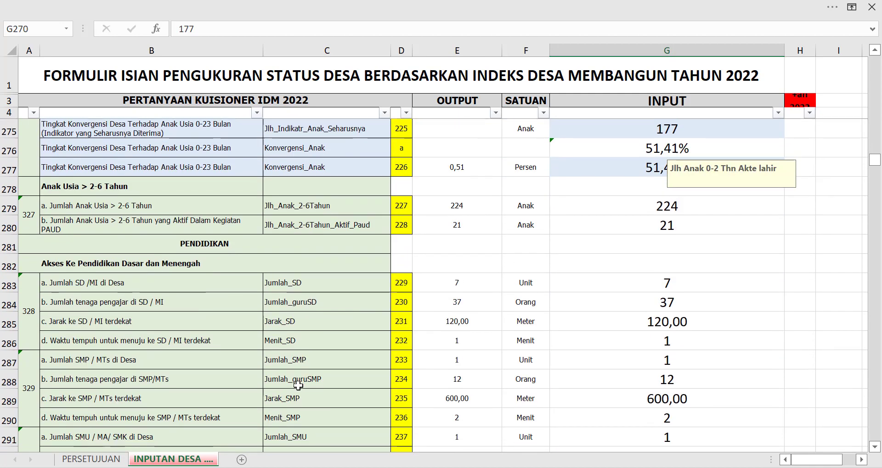
pyautogui.scroll(4, 299, 377)
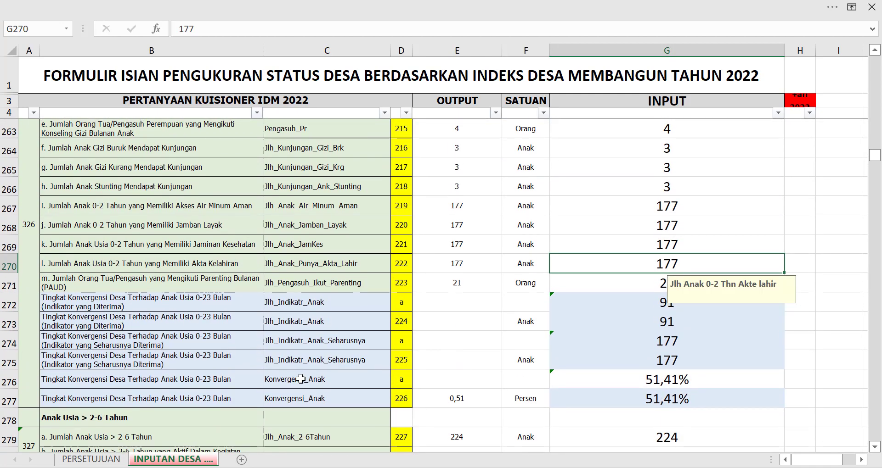